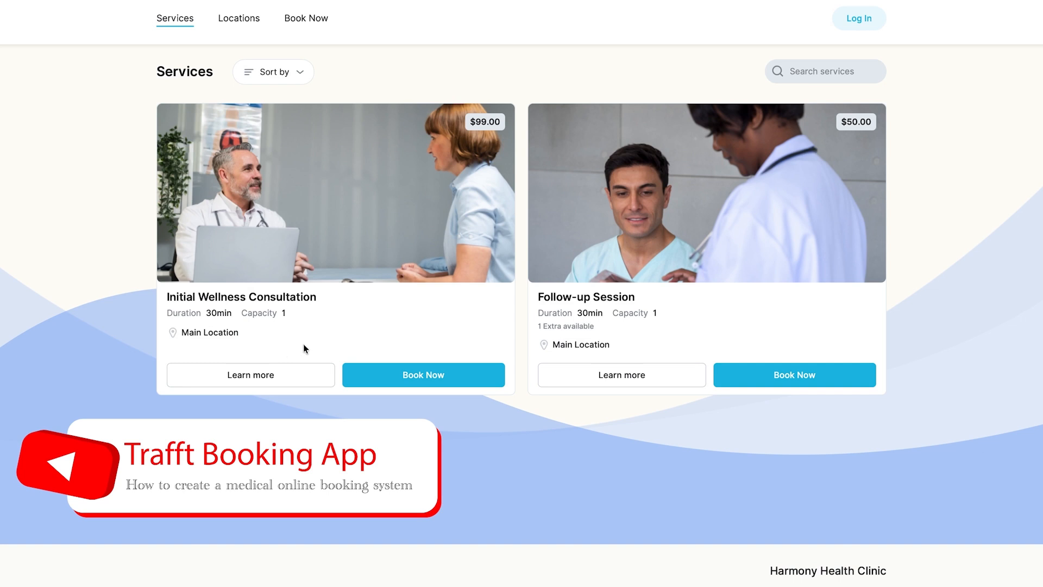
# Book the Initial Wellness Consultation at 2:10 pm and enter the customer's name and e-mail
pyautogui.click(368, 385)
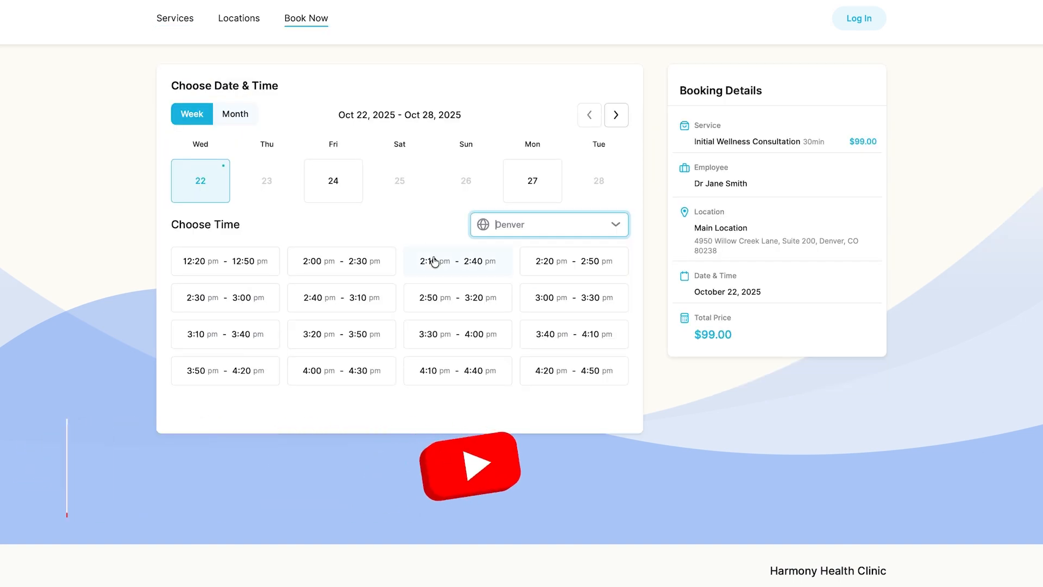
pyautogui.click(431, 261)
pyautogui.click(335, 179)
pyautogui.write('John')
pyautogui.press('Tab')
pyautogui.write('Doe')
pyautogui.press('Tab')
pyautogui.write('example@example.com')
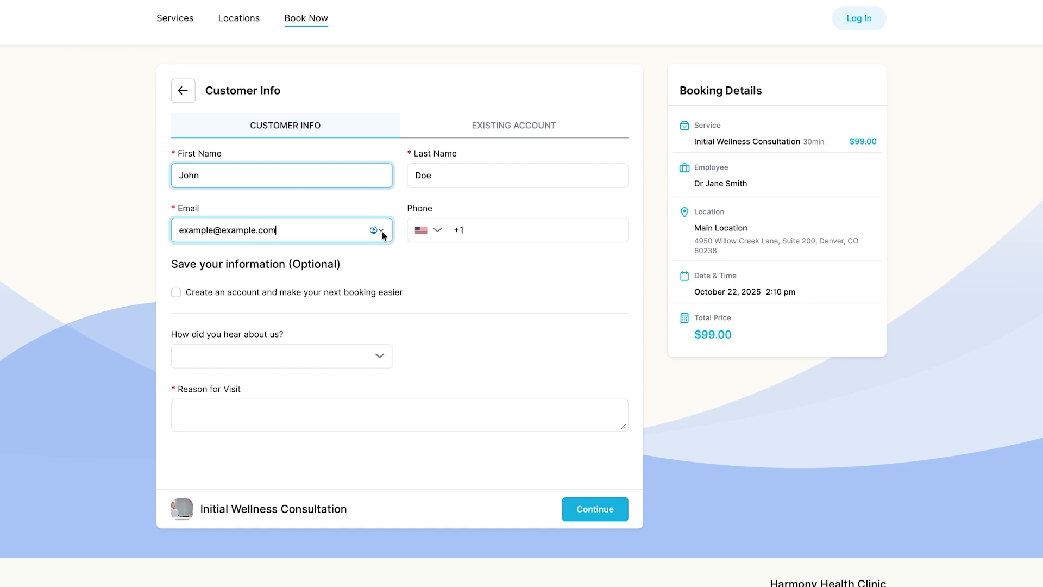
# Choose Social media as the referral source, enter a reason for visit, and confirm the booking
pyautogui.click(382, 360)
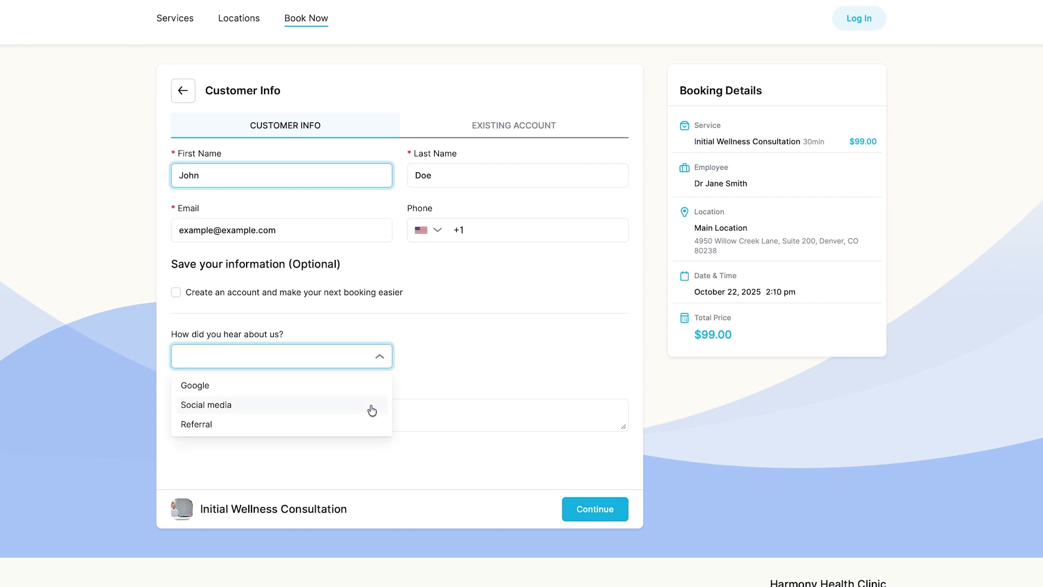
pyautogui.click(369, 405)
pyautogui.click(370, 405)
pyautogui.write('Need')
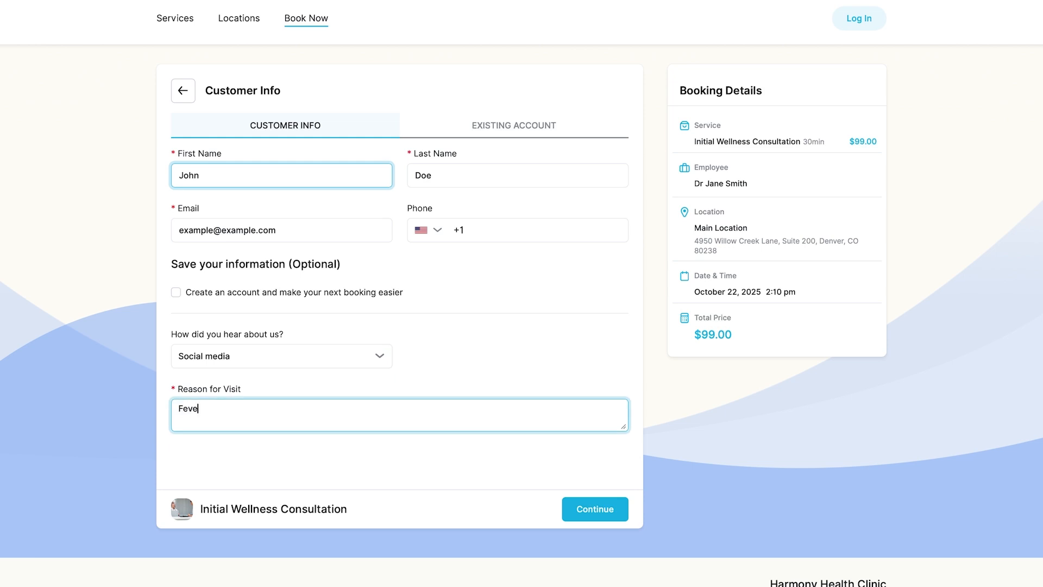
pyautogui.click(578, 512)
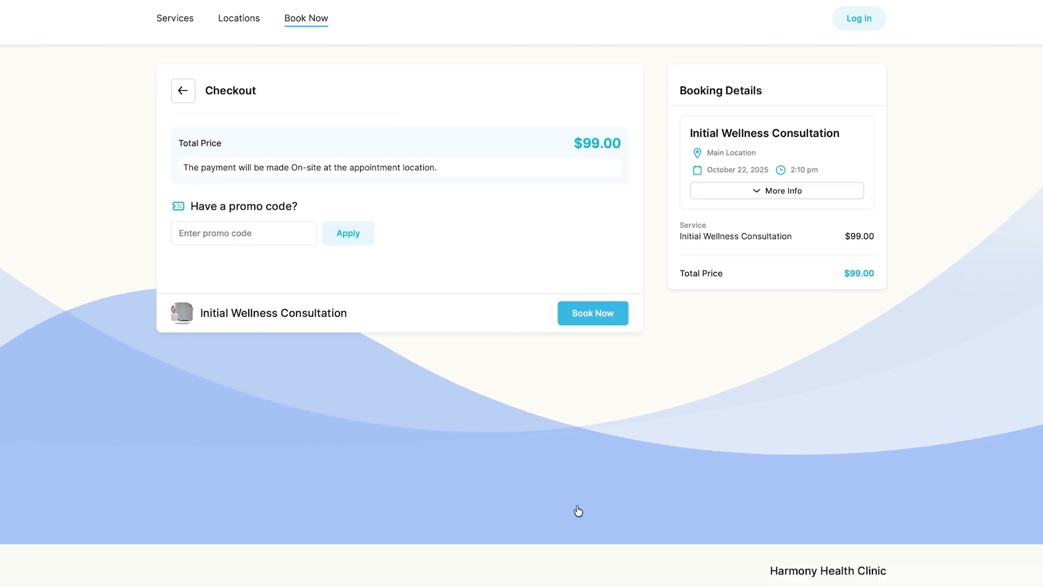
pyautogui.click(616, 314)
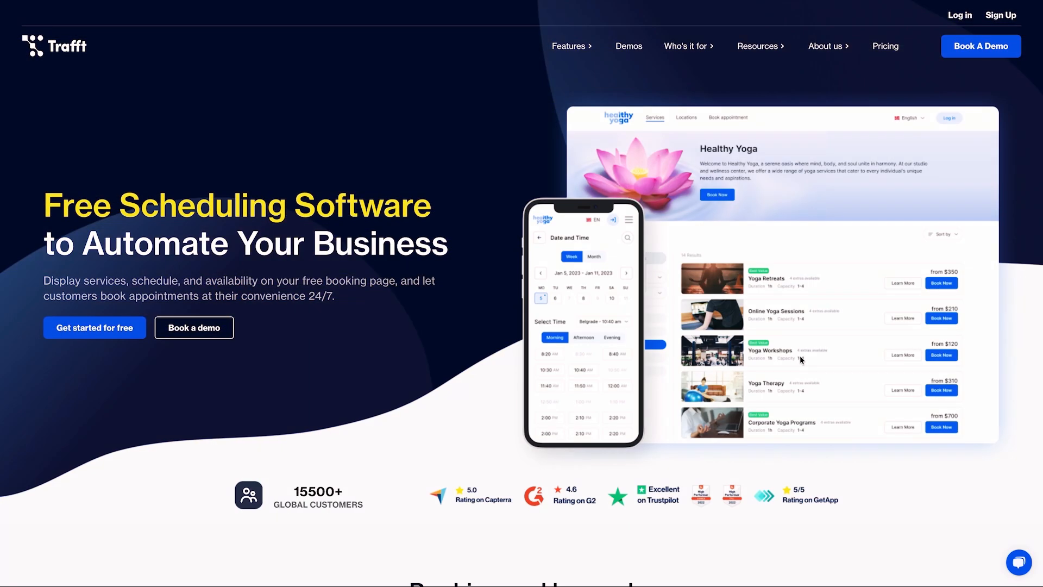
# Fill in the sign-up form with the user's first name, last name, e-mail and password
pyautogui.click(1003, 16)
pyautogui.write('Jane')
pyautogui.press('Tab')
pyautogui.write('Doe')
pyautogui.press('Tab')
pyautogui.click(836, 320)
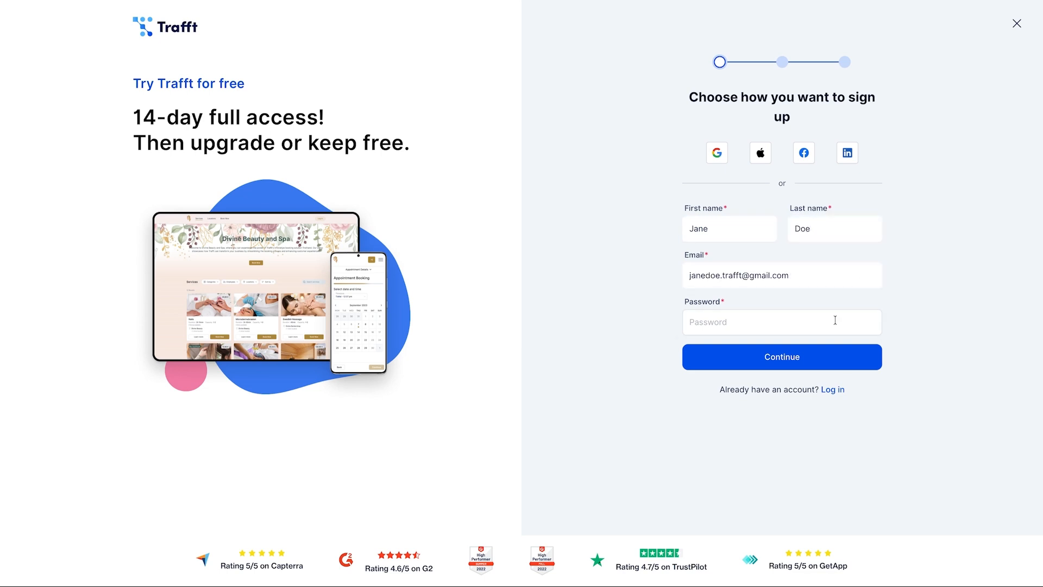
pyautogui.hotkey('ctrl', 'v')
pyautogui.click(766, 353)
# Set industry Healthcare / Other and business name 'Harmony Health Clinic', accept terms, and create the account with Everest
pyautogui.click(492, 208)
pyautogui.moveTo(494, 273)
pyautogui.click(535, 309)
pyautogui.click(409, 271)
pyautogui.write('Harmony ')
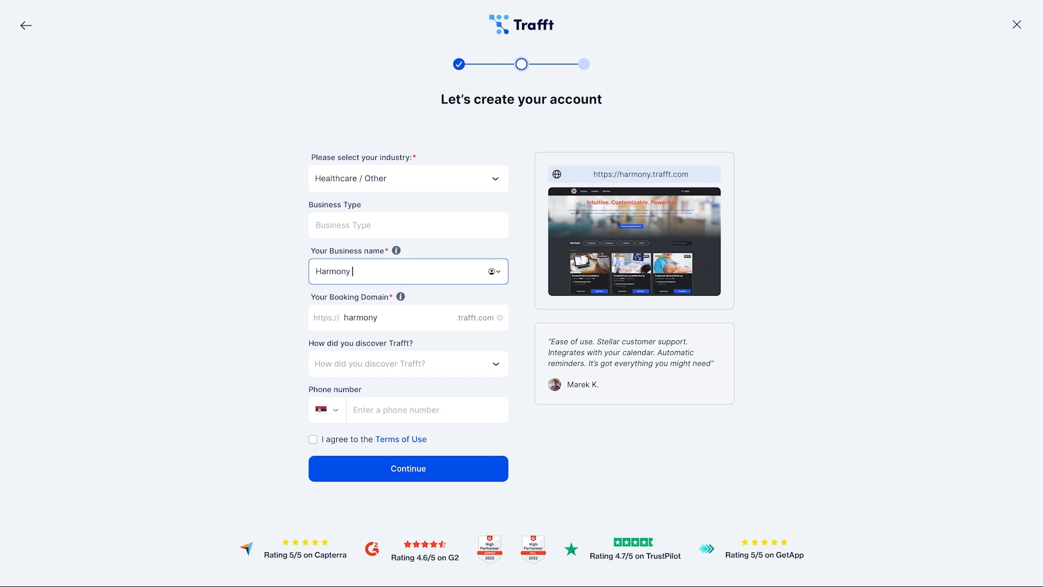
pyautogui.write('Health Clinic')
pyautogui.click(313, 439)
pyautogui.click(326, 474)
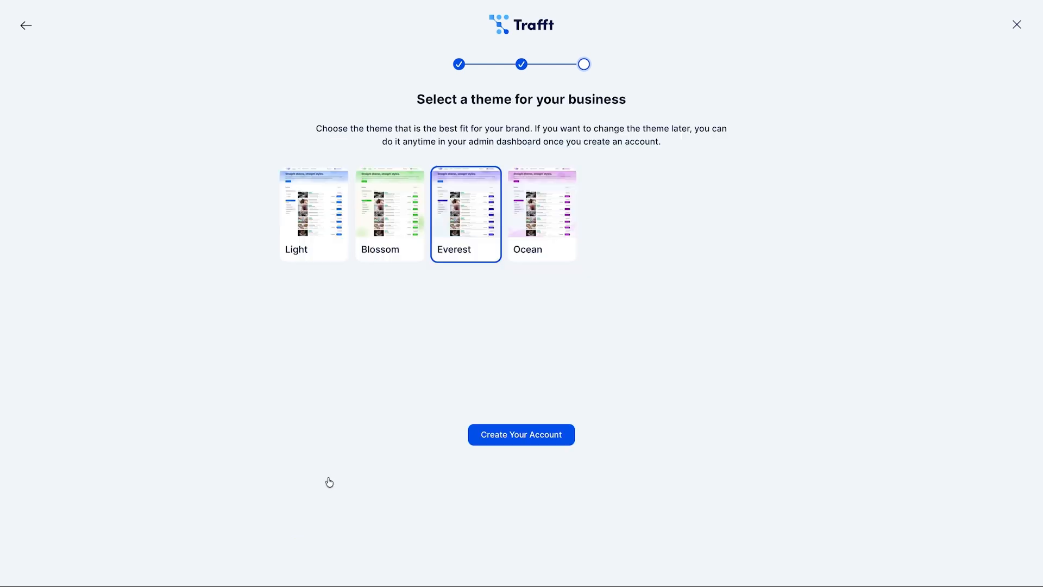
pyautogui.click(519, 440)
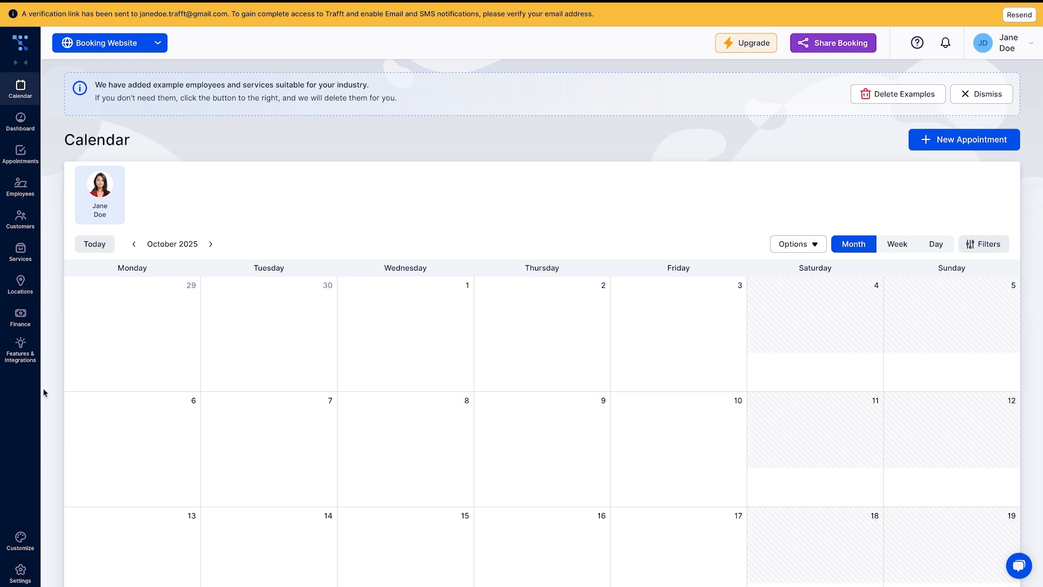
# Set the Default Time Slot Step to 10min, save, and leave Default Appointment Status as Approved
pyautogui.click(19, 581)
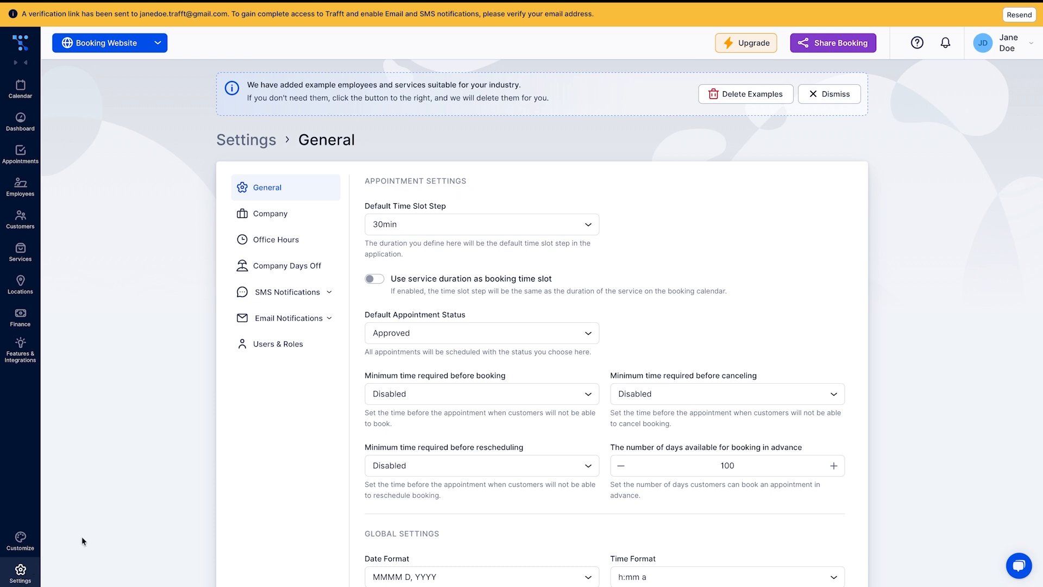
pyautogui.click(598, 231)
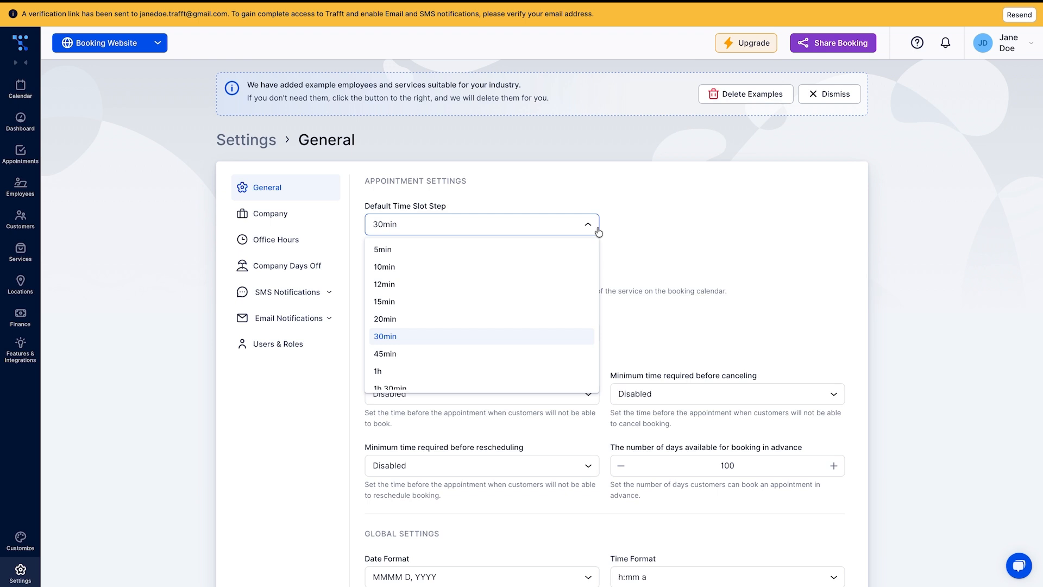
pyautogui.click(560, 267)
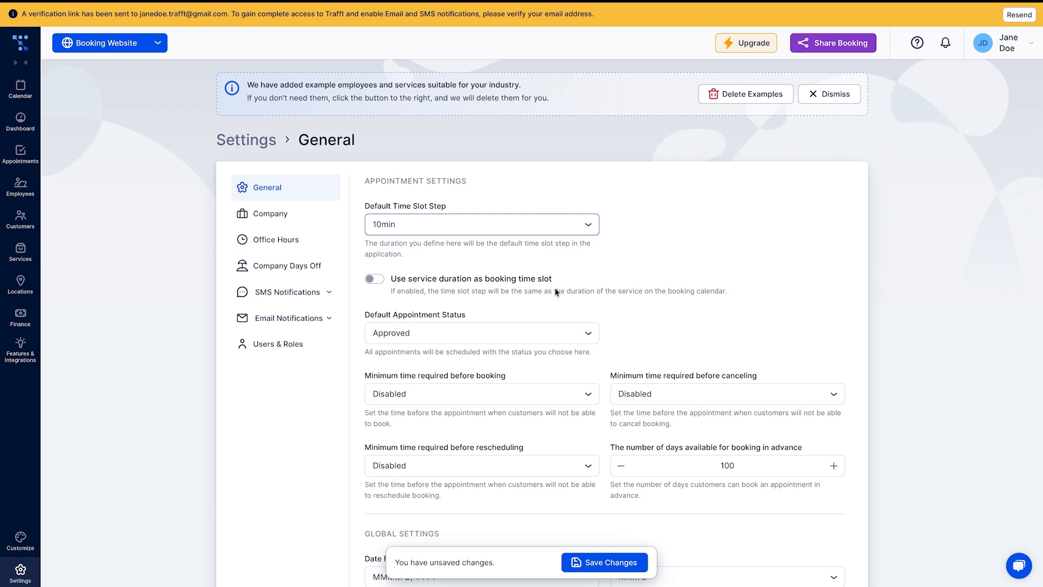
pyautogui.click(578, 561)
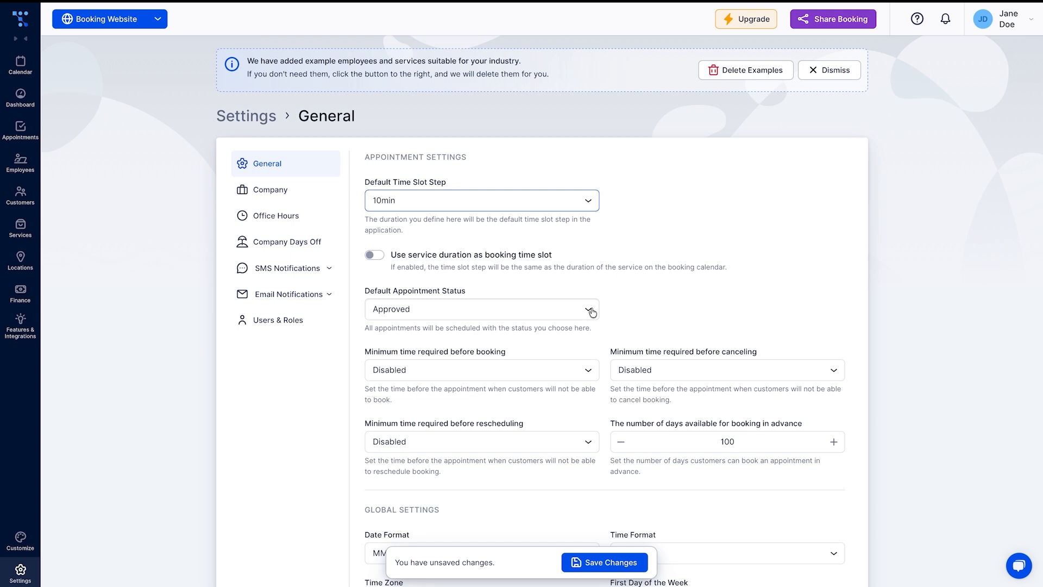
pyautogui.click(593, 313)
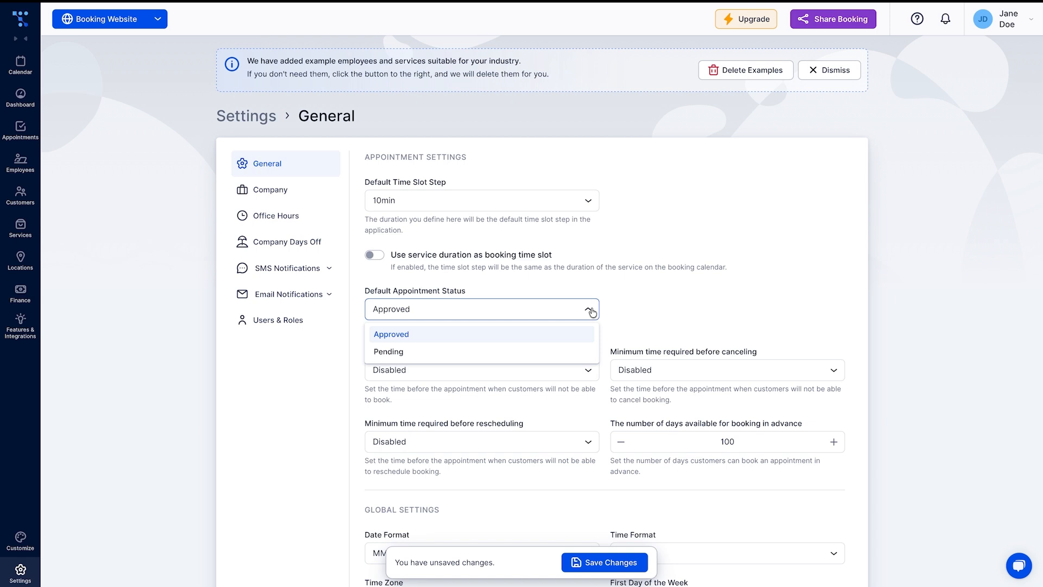
pyautogui.click(592, 313)
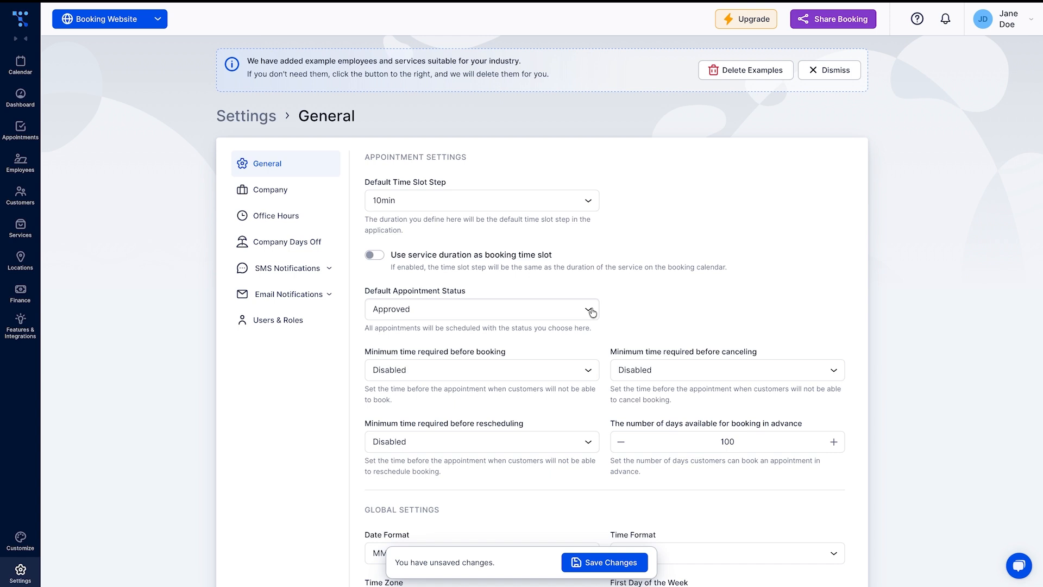
pyautogui.click(588, 369)
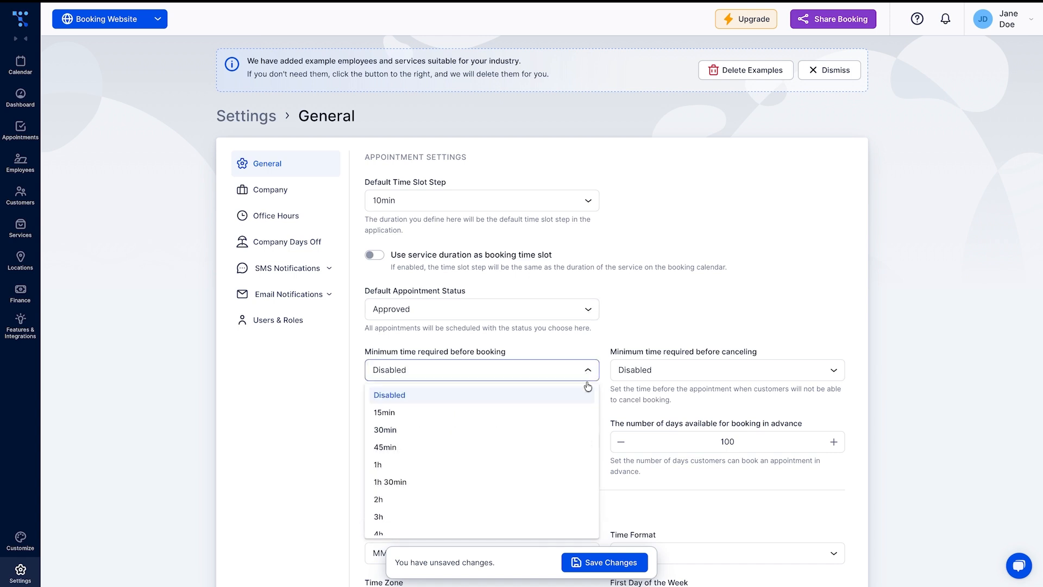
# Set minimum time before booking to 2h and minimum time before canceling to 1 day
pyautogui.click(575, 498)
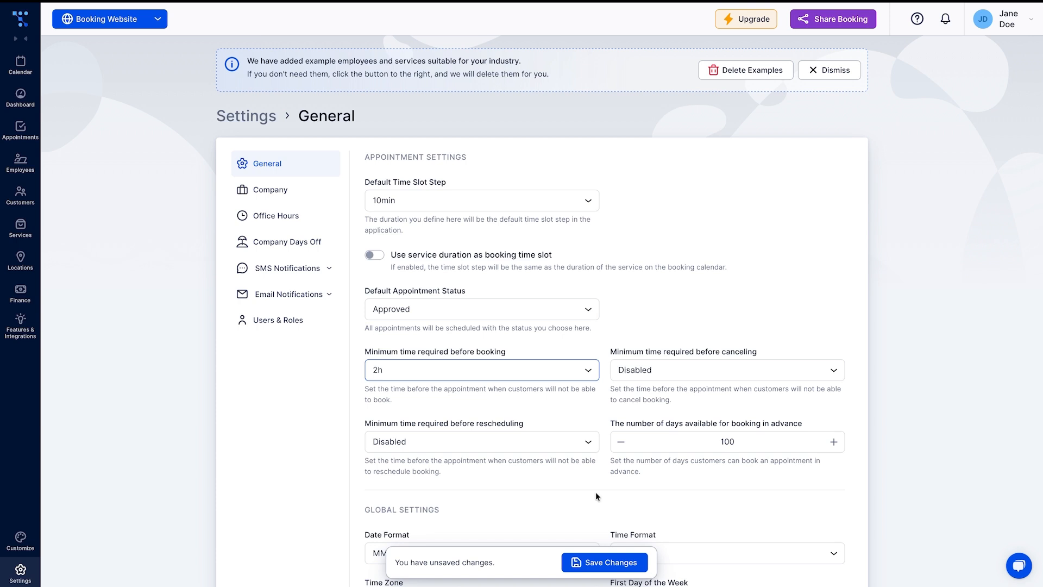
pyautogui.click(838, 373)
pyautogui.scroll(-5, 821, 429)
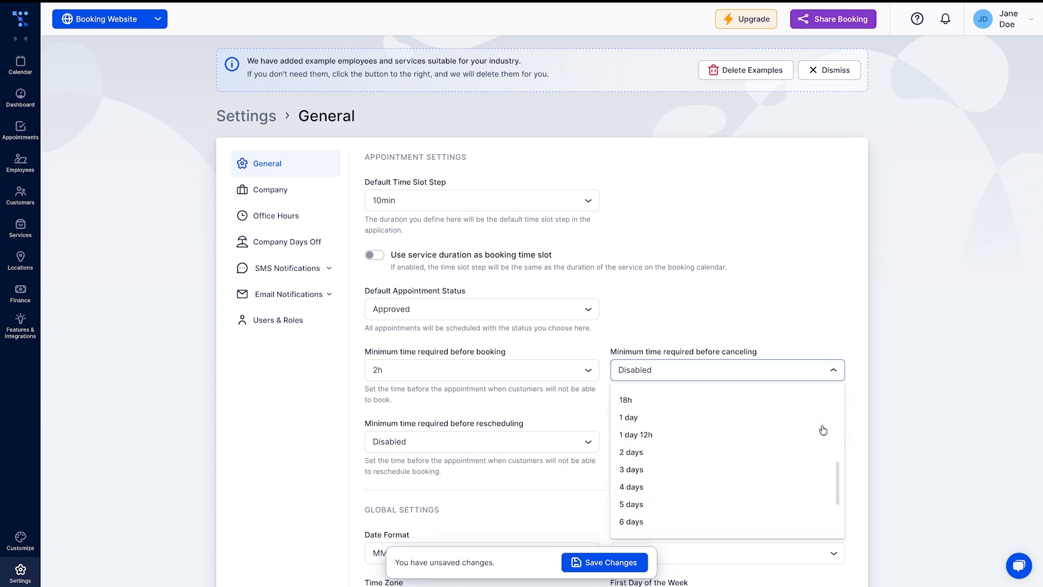
pyautogui.scroll(2, 820, 432)
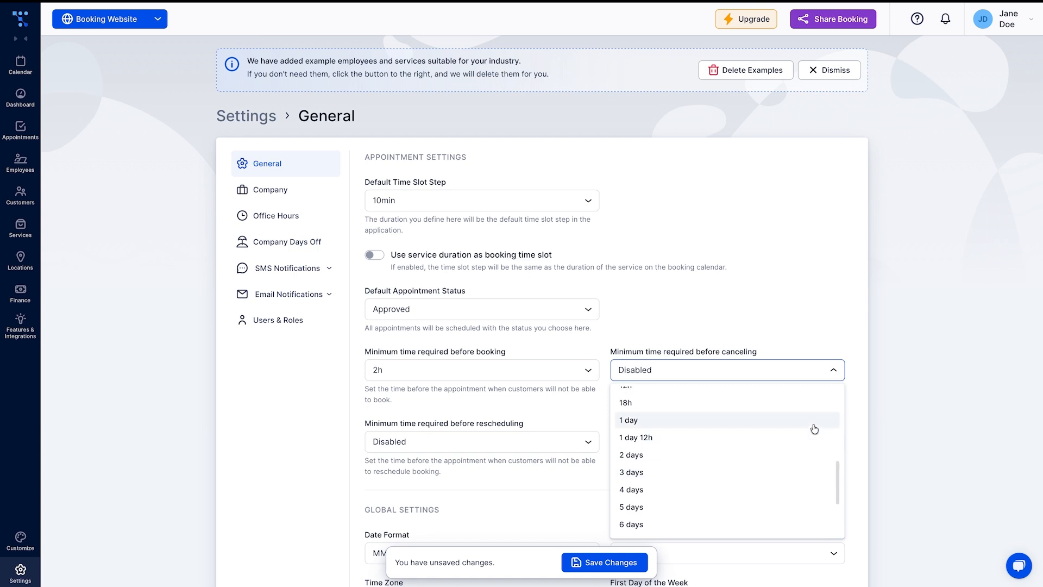
pyautogui.click(815, 427)
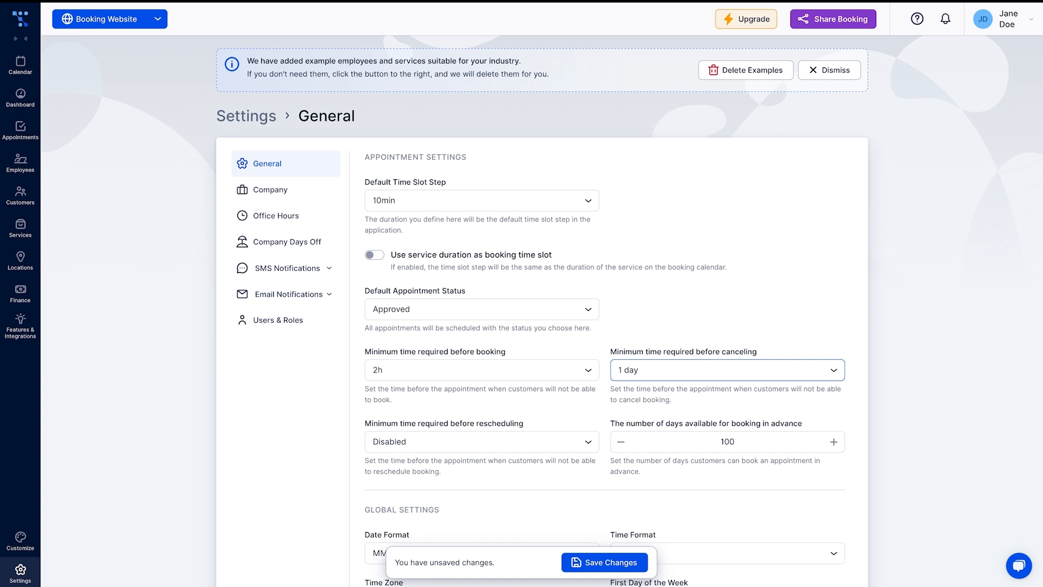
pyautogui.scroll(-3, 595, 525)
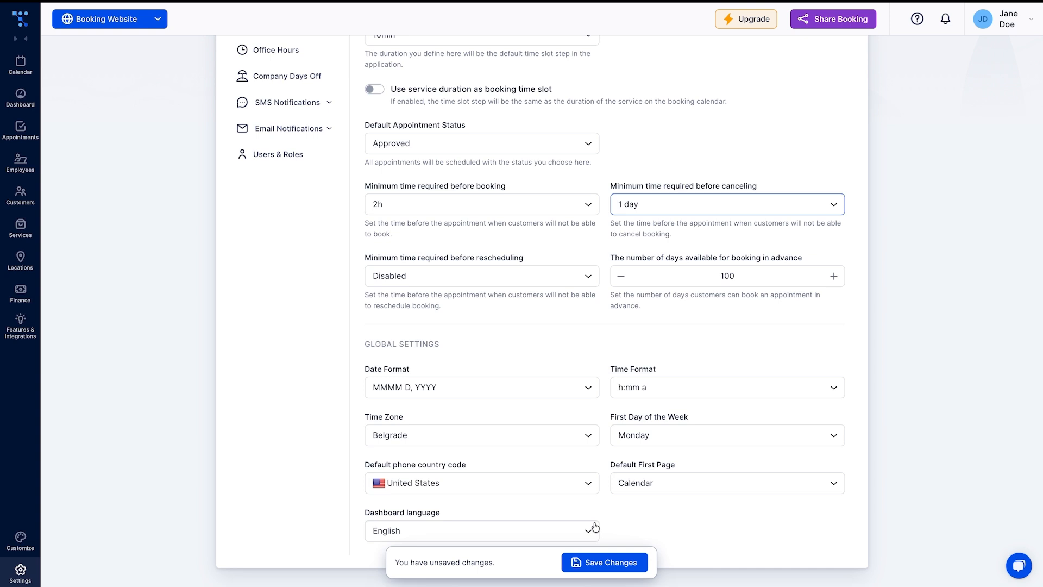
# Set the time zone to Denver, save the general settings, and go to the Locations page
pyautogui.click(579, 435)
pyautogui.scroll(-10, 575, 376)
pyautogui.scroll(-4, 575, 376)
pyautogui.scroll(10, 573, 423)
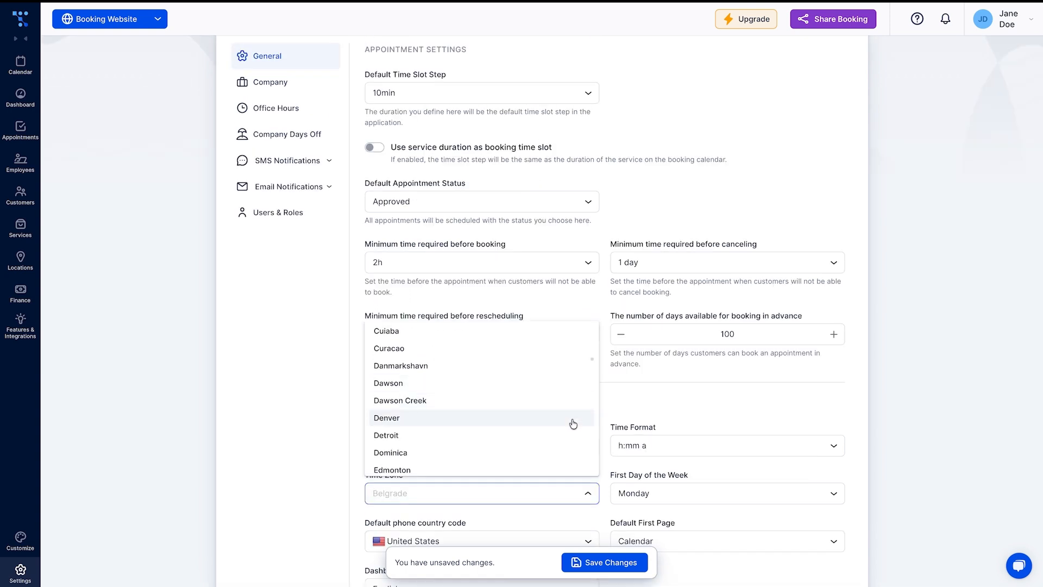
pyautogui.click(574, 423)
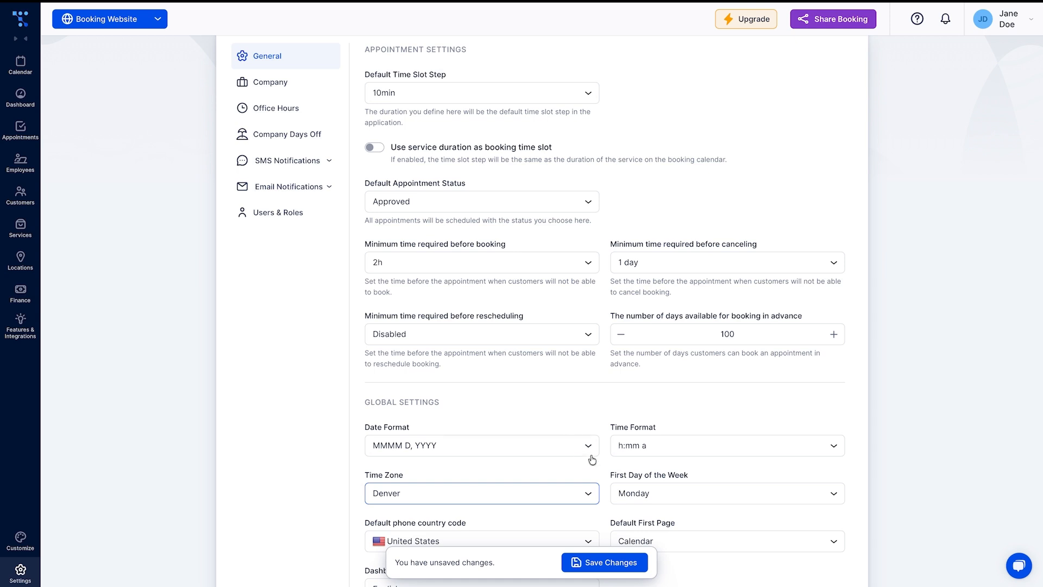
pyautogui.scroll(-2, 608, 478)
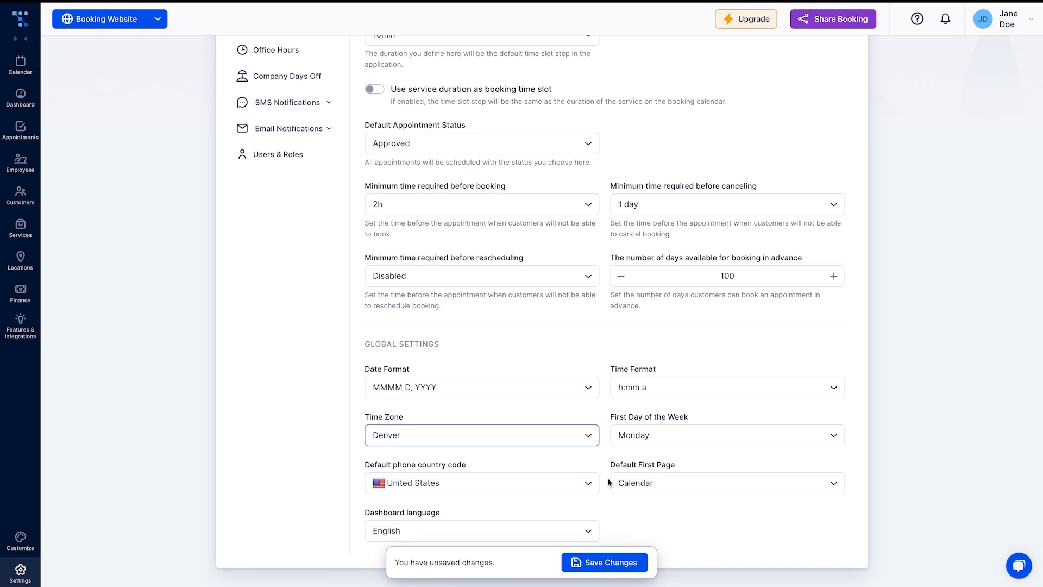
pyautogui.click(612, 565)
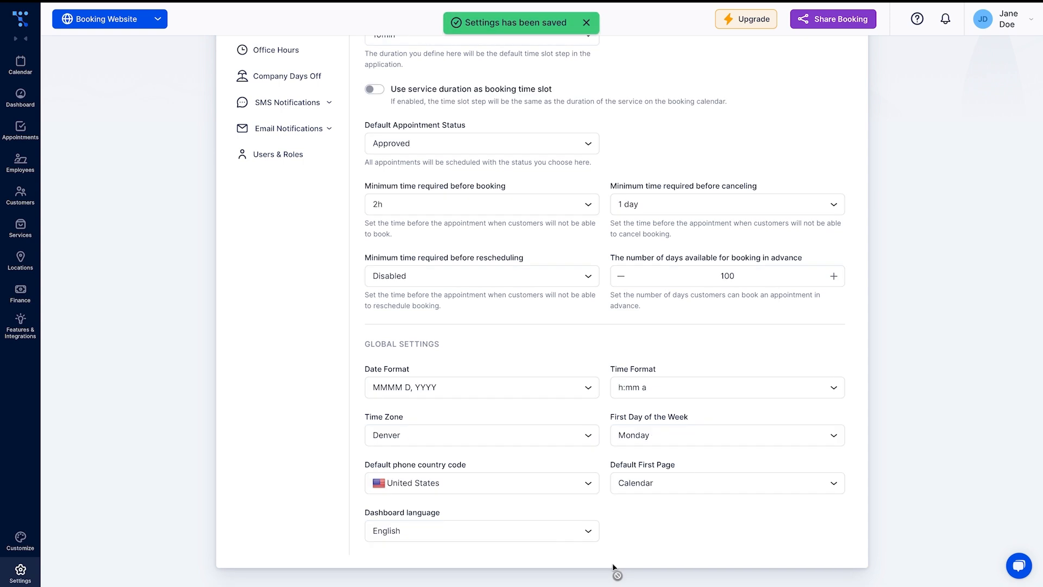
pyautogui.click(22, 261)
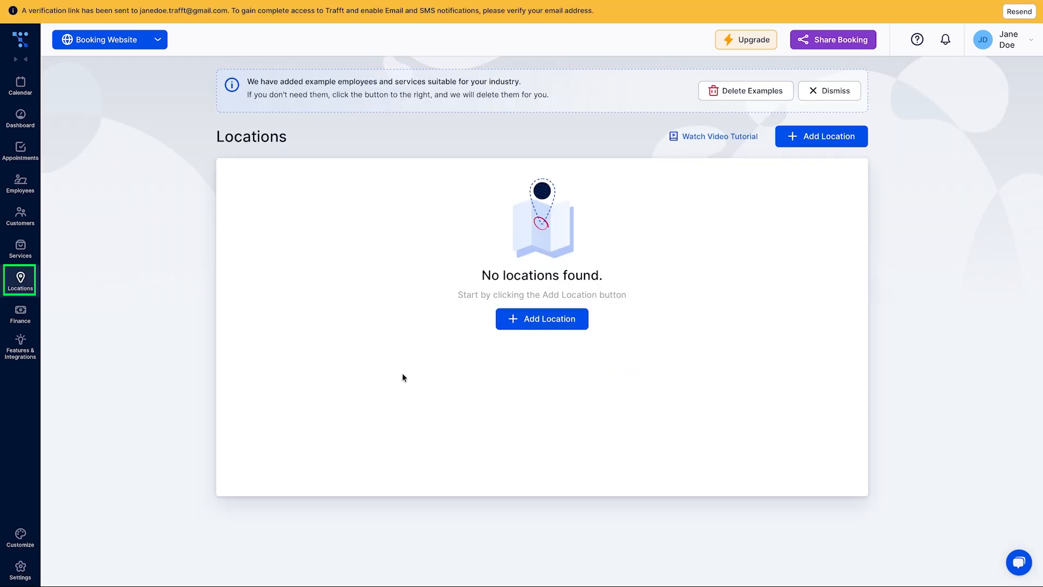
# Add 'Main Location' with the clinic's street address and phone number
pyautogui.click(531, 325)
pyautogui.click(530, 100)
pyautogui.write('Main Location')
pyautogui.click(529, 148)
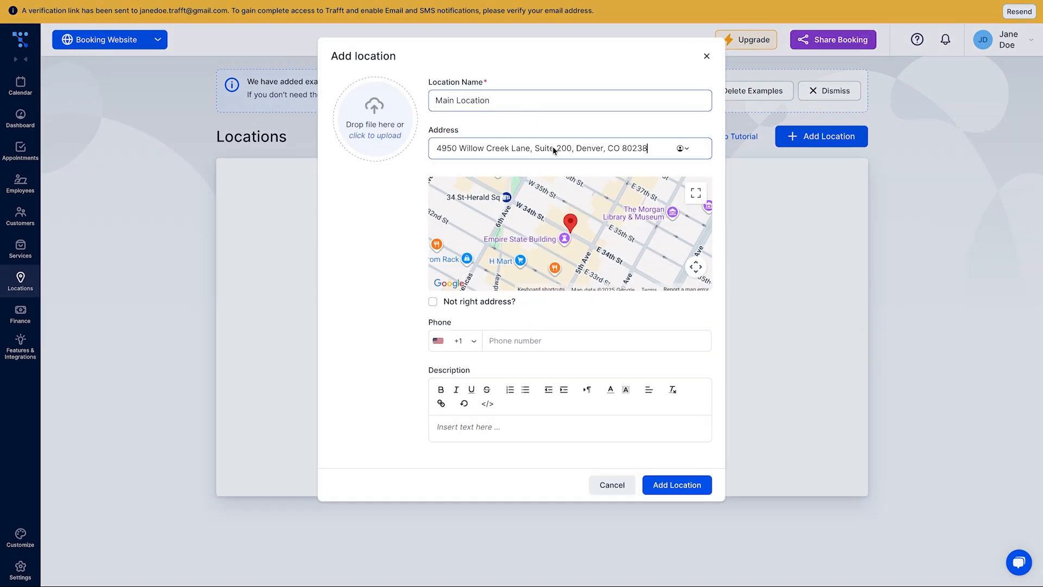
pyautogui.click(555, 174)
pyautogui.click(548, 342)
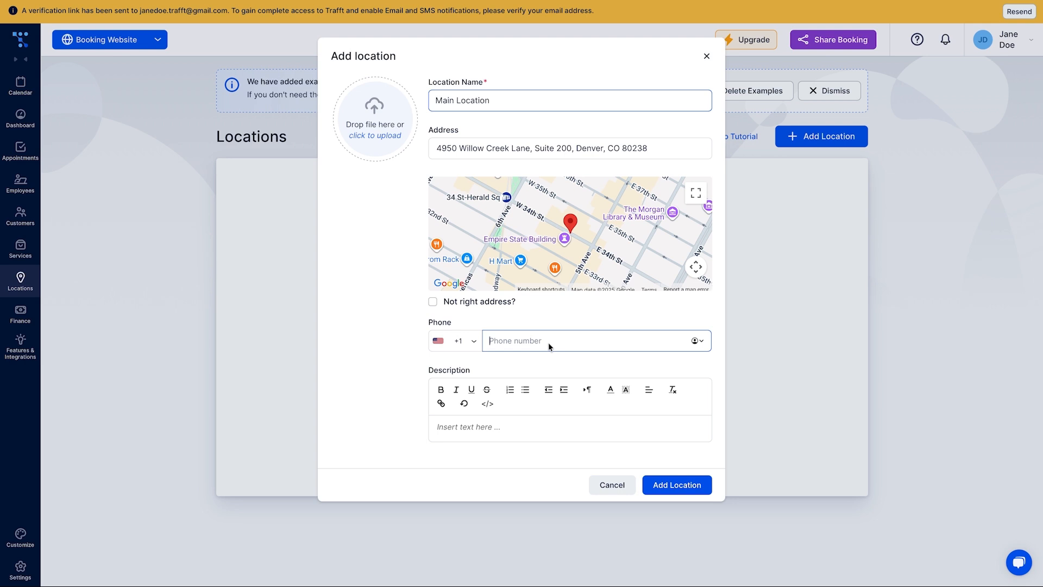
pyautogui.write('(303) 555-0199')
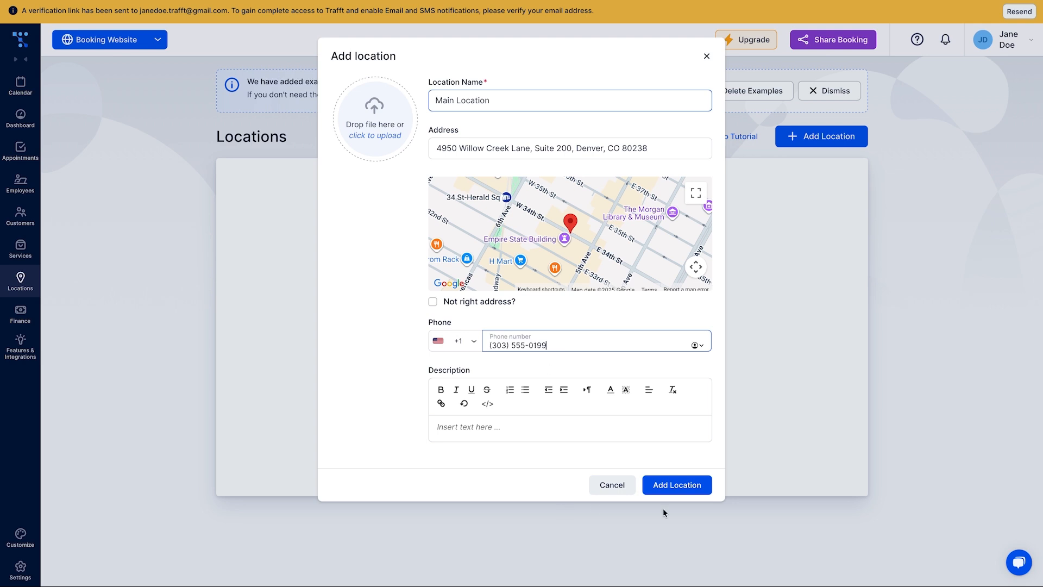
pyautogui.click(680, 488)
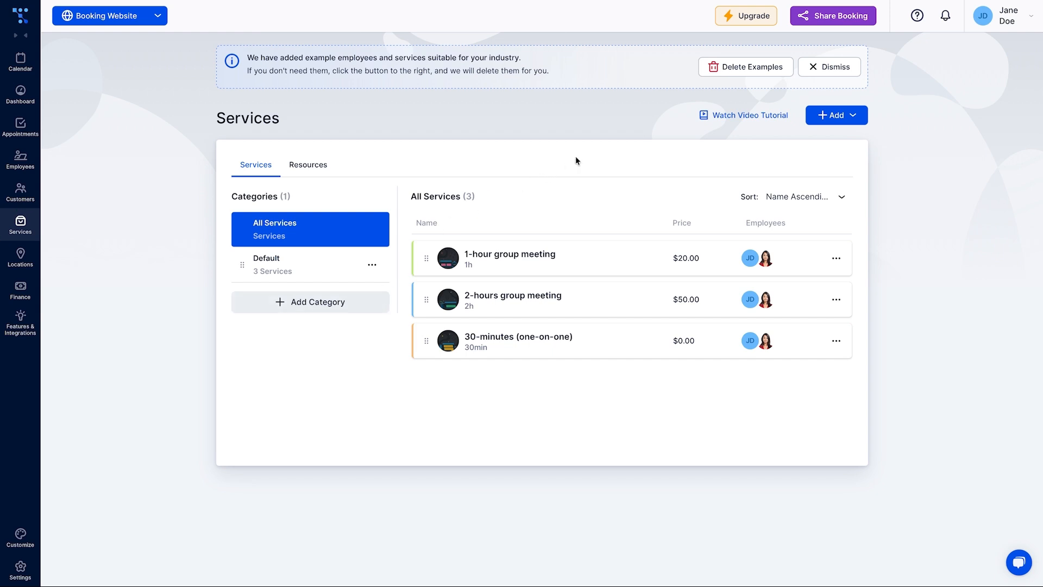
# Delete the example data and start a new 'Initial Wellness Consultation' service with a cropped photo
pyautogui.click(731, 73)
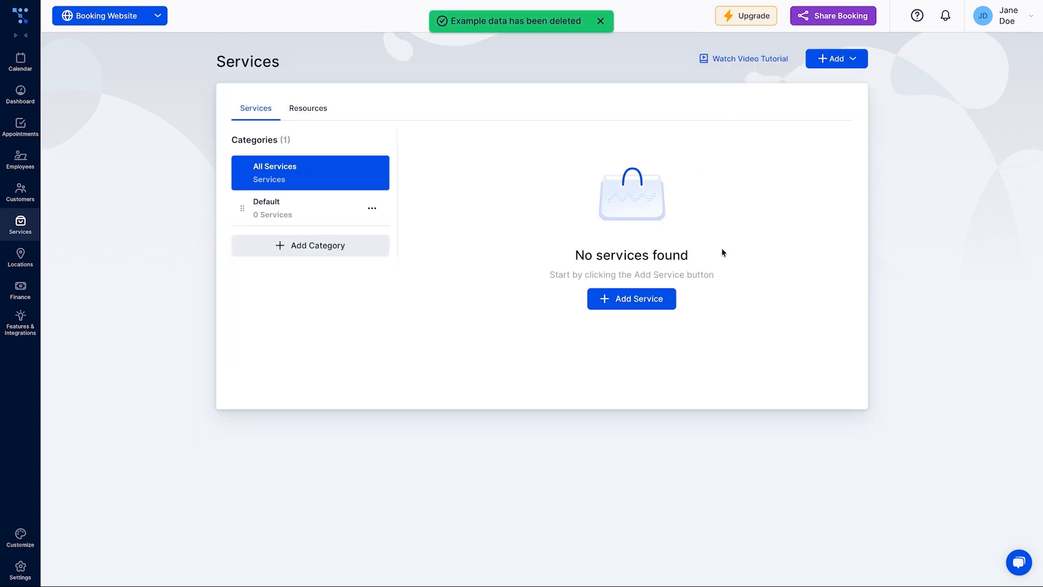
pyautogui.click(663, 302)
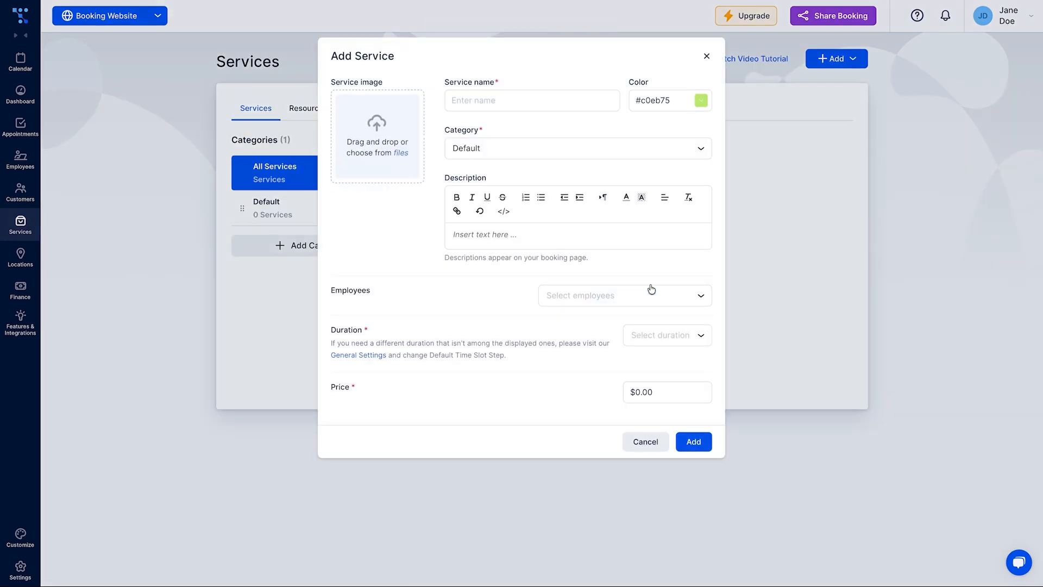
pyautogui.click(478, 101)
pyautogui.write('In')
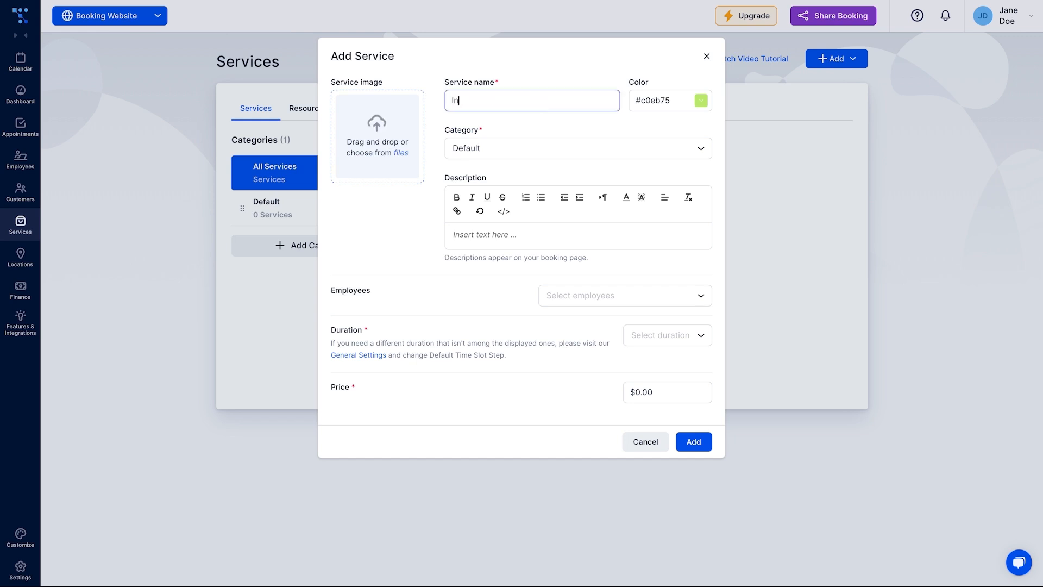
pyautogui.write('itial Wellness Consultation')
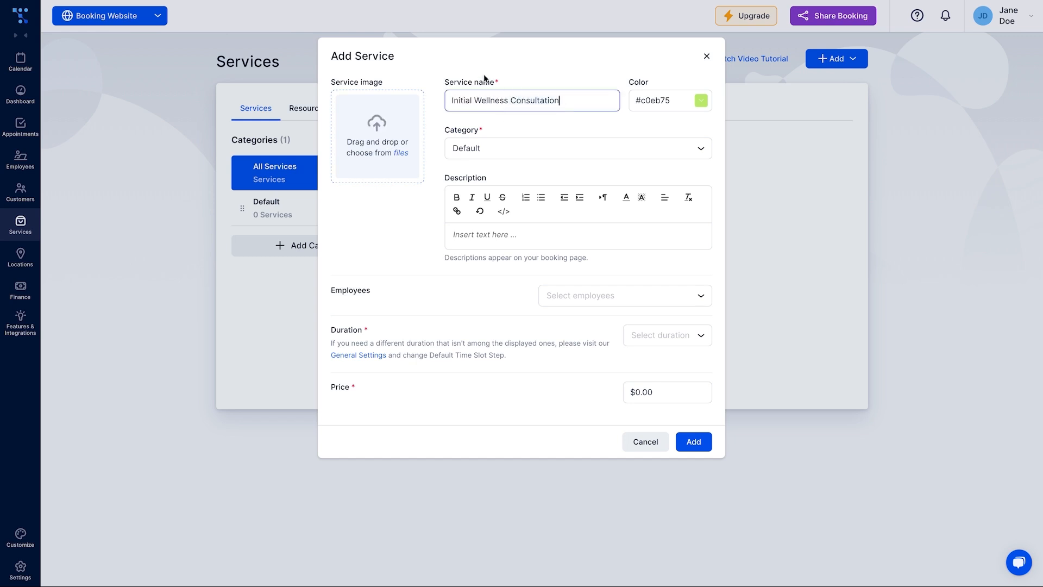
pyautogui.click(399, 123)
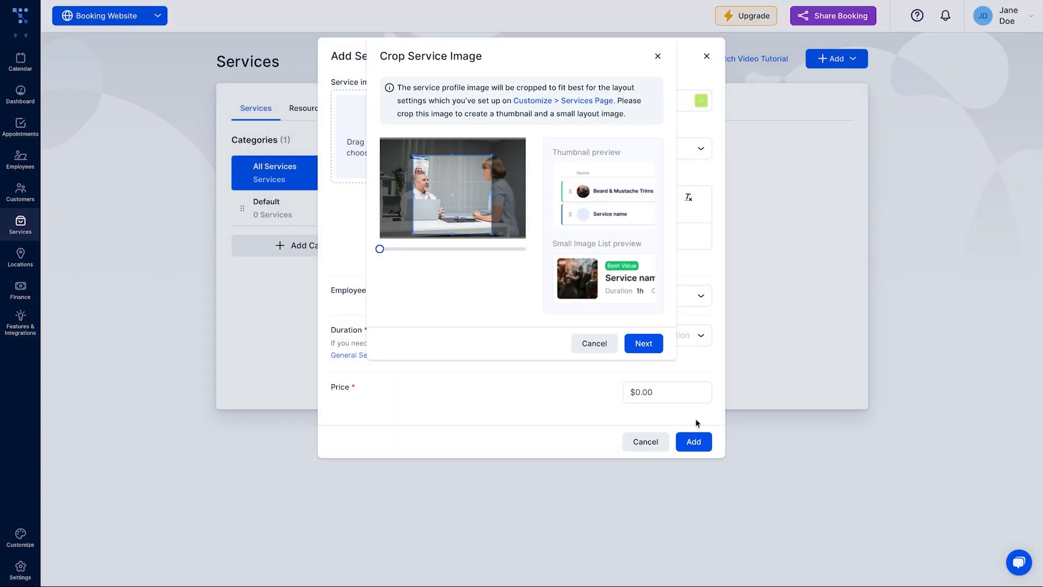
pyautogui.click(644, 347)
pyautogui.click(642, 348)
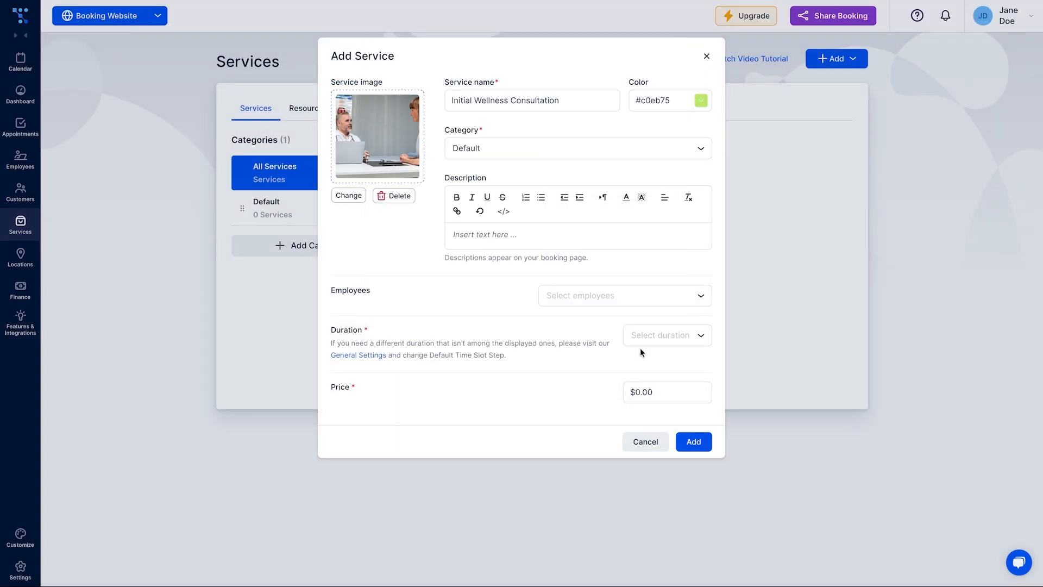
# Give the service its description, a 30min duration and a price of 99, then create it
pyautogui.click(552, 239)
pyautogui.write('A detailed 60-minute session to review your health history and establish a personalized treatment plan.')
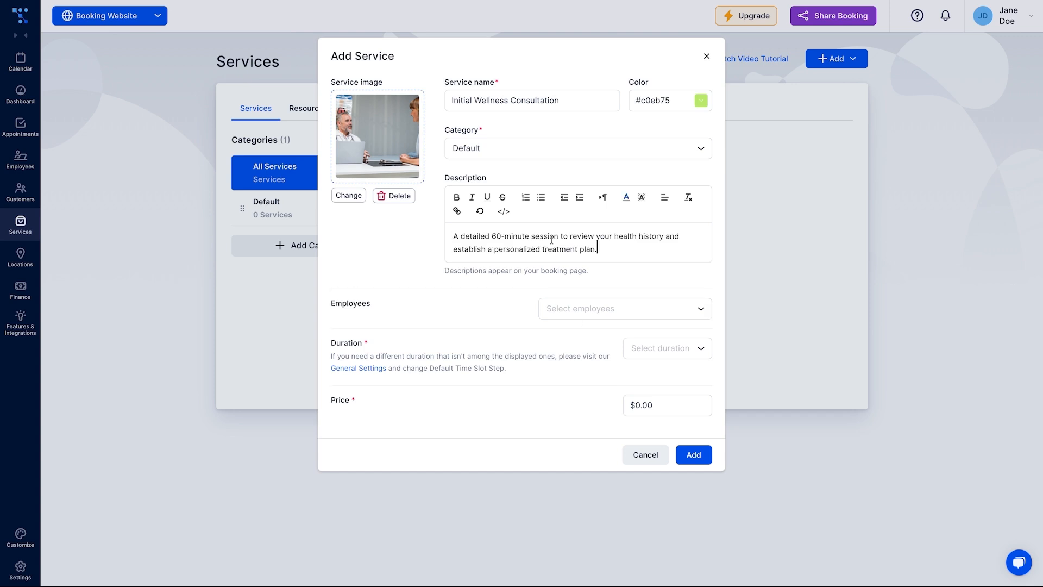
pyautogui.click(707, 356)
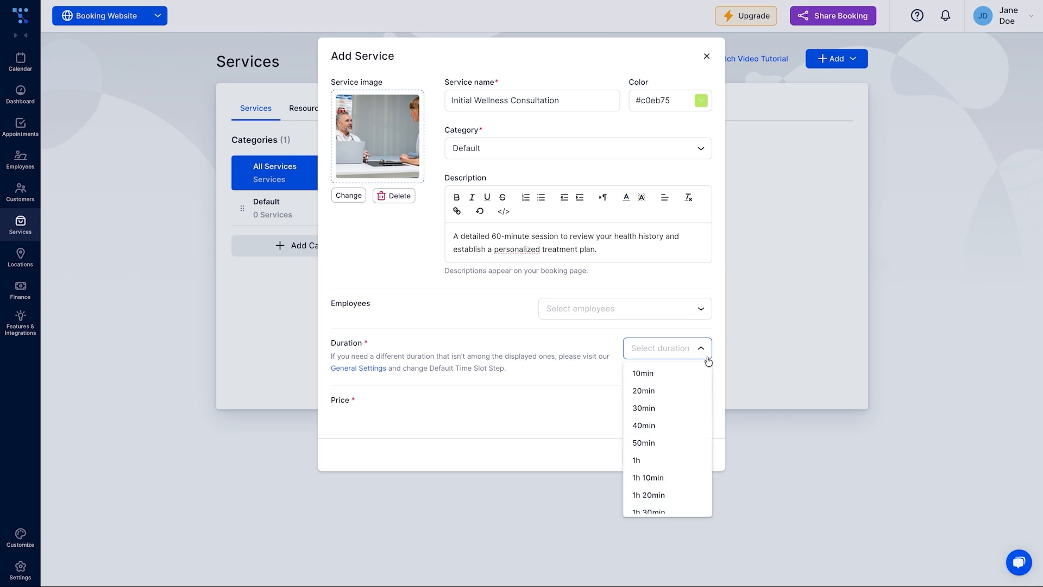
pyautogui.click(674, 408)
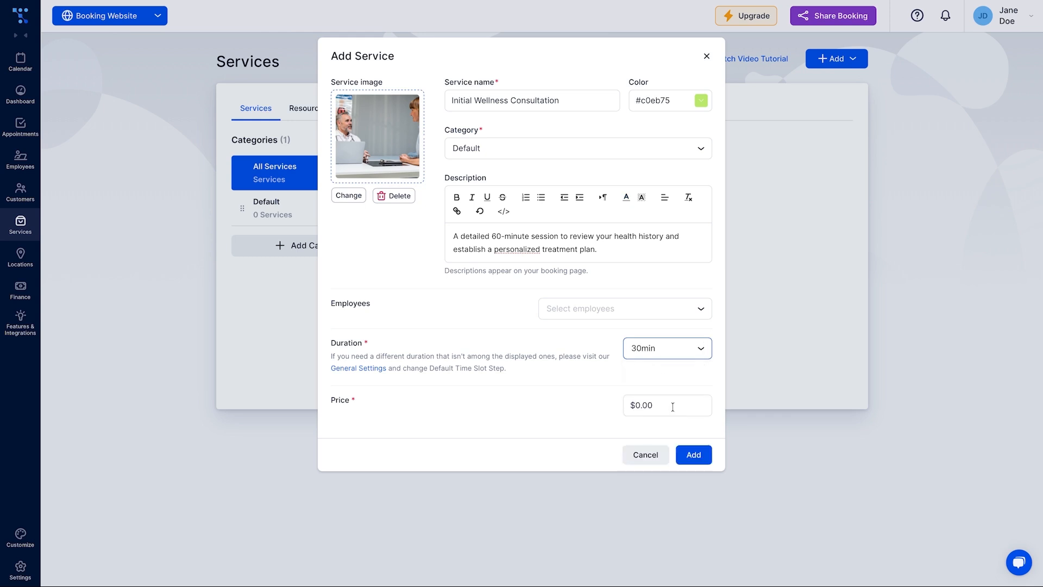
pyautogui.click(641, 404)
pyautogui.write('99')
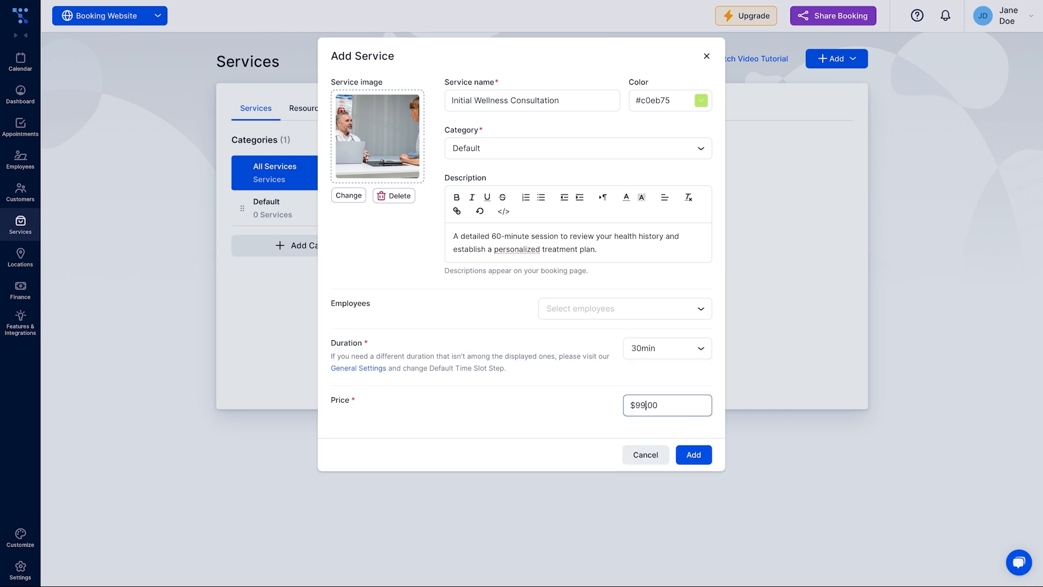
pyautogui.click(693, 458)
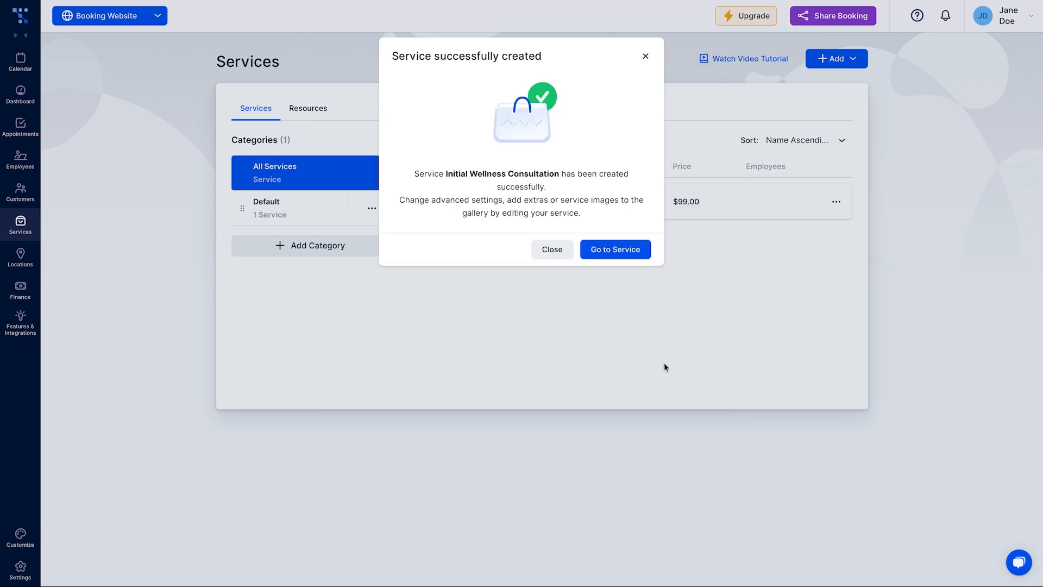
# Enable buffer time on Initial Wellness Consultation with a 10min buffer after, and save
pyautogui.click(634, 252)
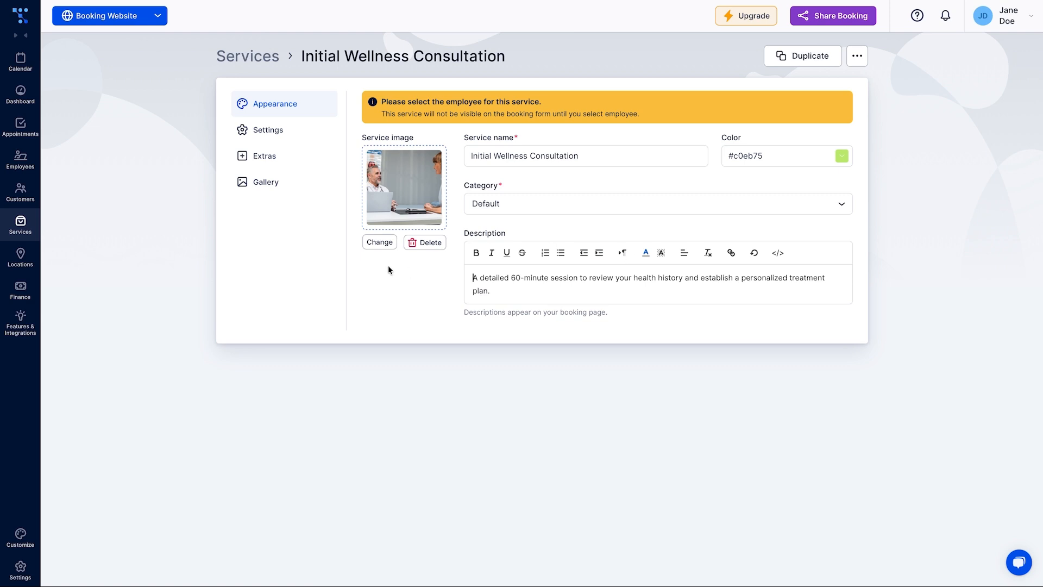
pyautogui.click(301, 135)
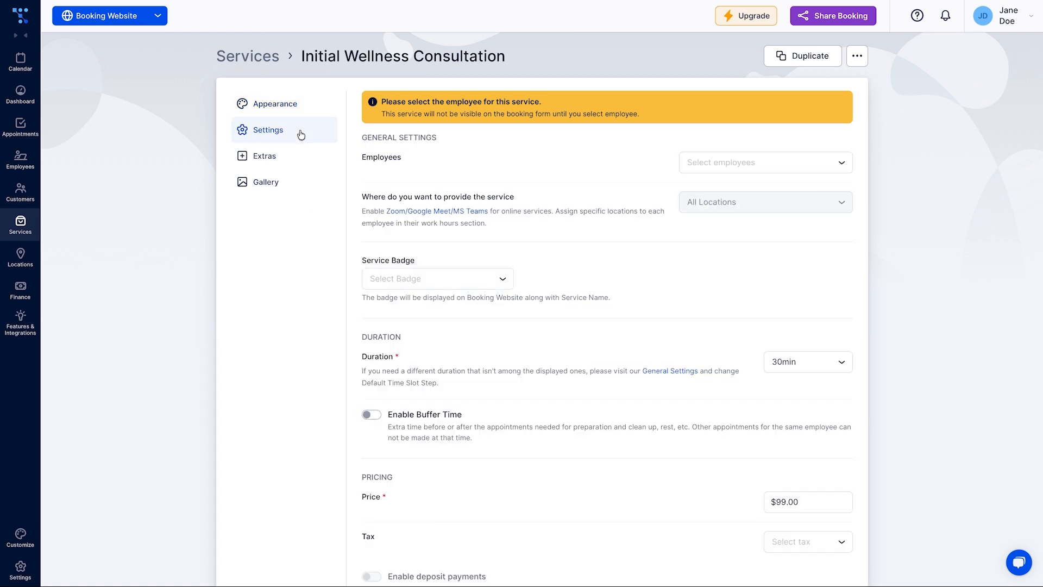
pyautogui.click(376, 419)
pyautogui.scroll(-1, 375, 417)
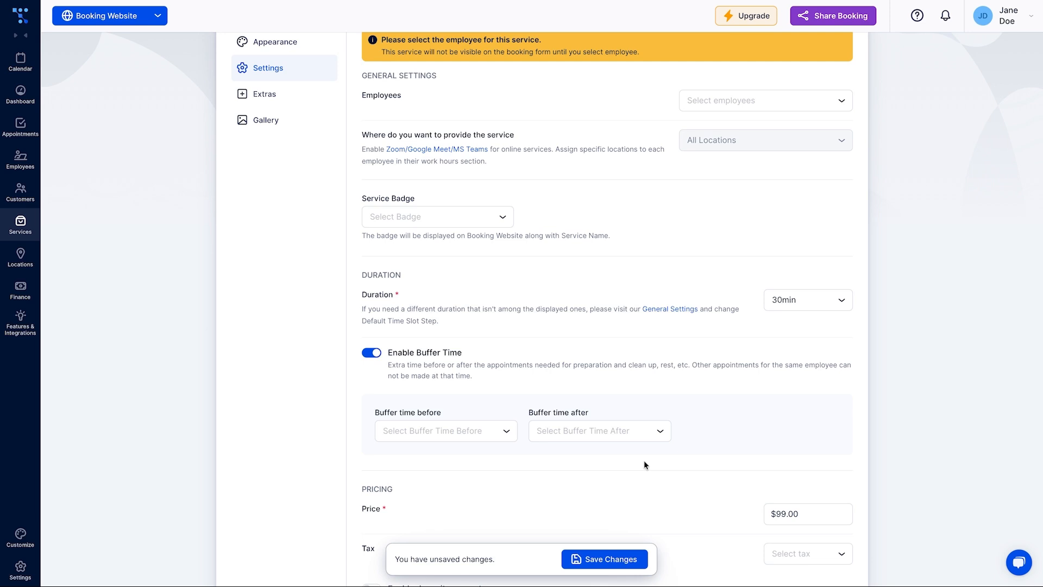
pyautogui.click(663, 432)
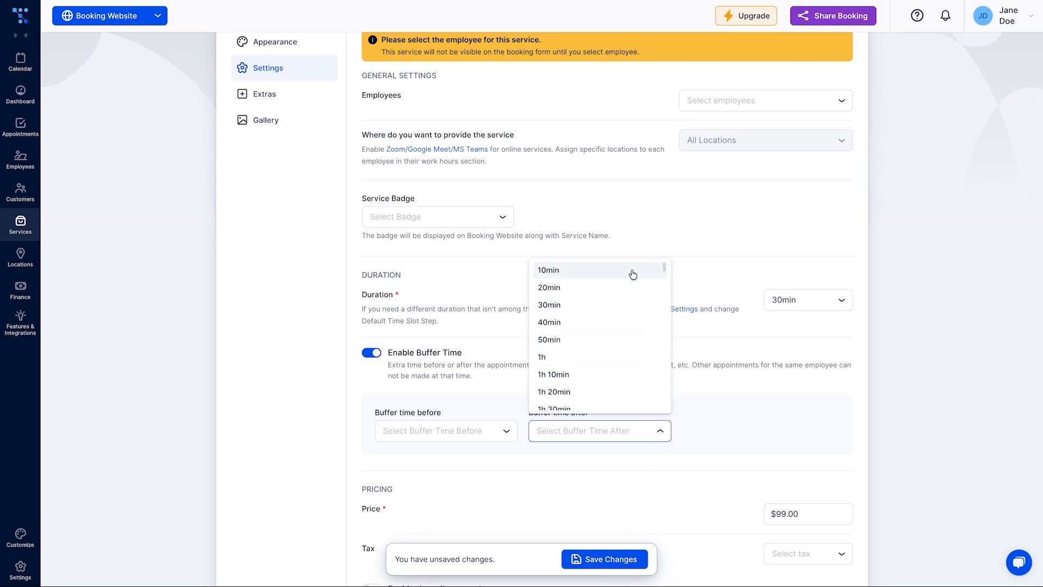
pyautogui.click(633, 274)
pyautogui.scroll(-1, 631, 354)
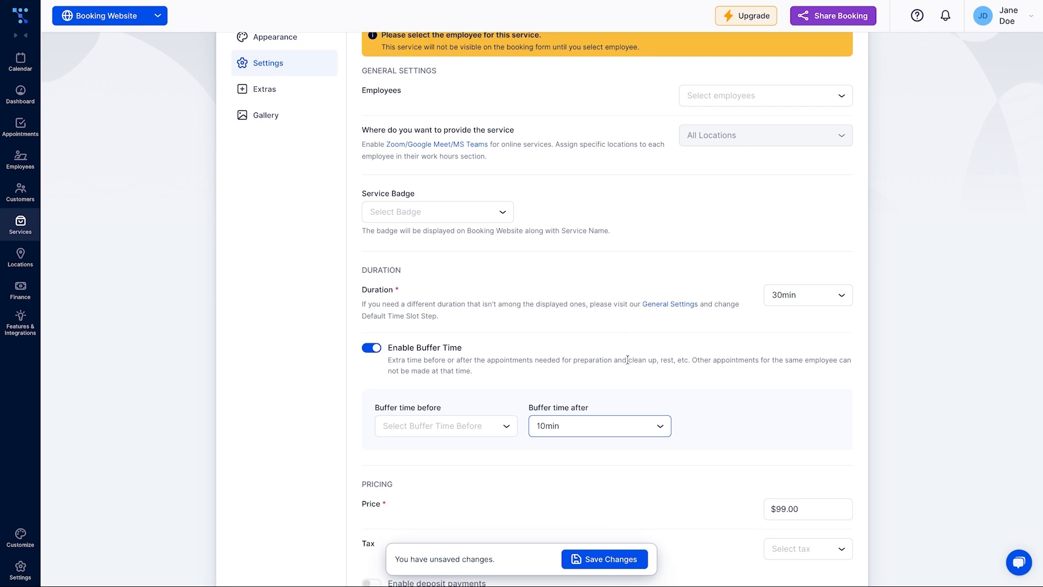
pyautogui.click(605, 558)
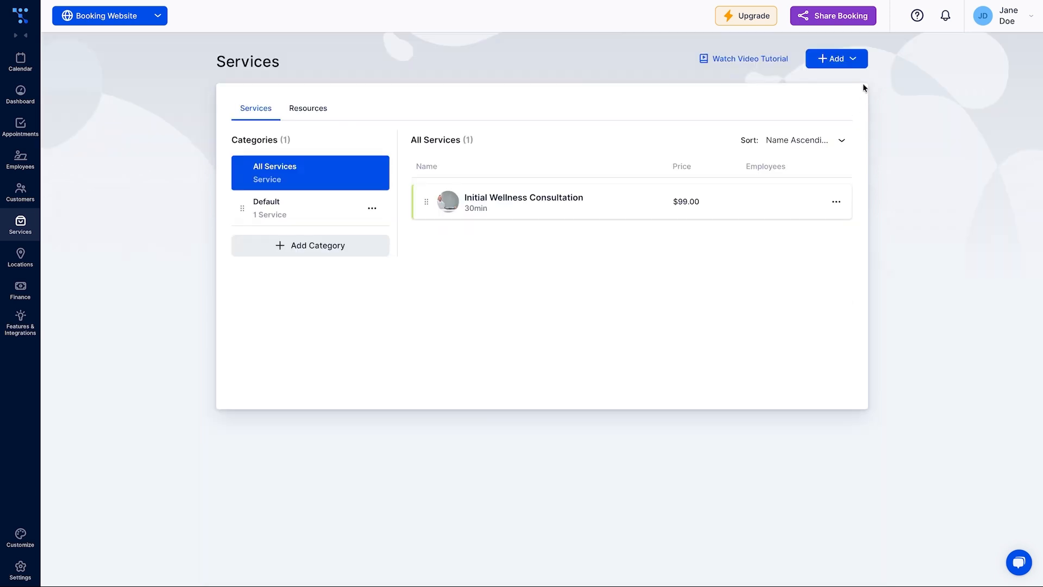
# Start a new 'Follow-up Session' service using the cropped image follow up service.jpg
pyautogui.click(840, 59)
pyautogui.click(840, 82)
pyautogui.write('Follow-up Session')
pyautogui.click(373, 127)
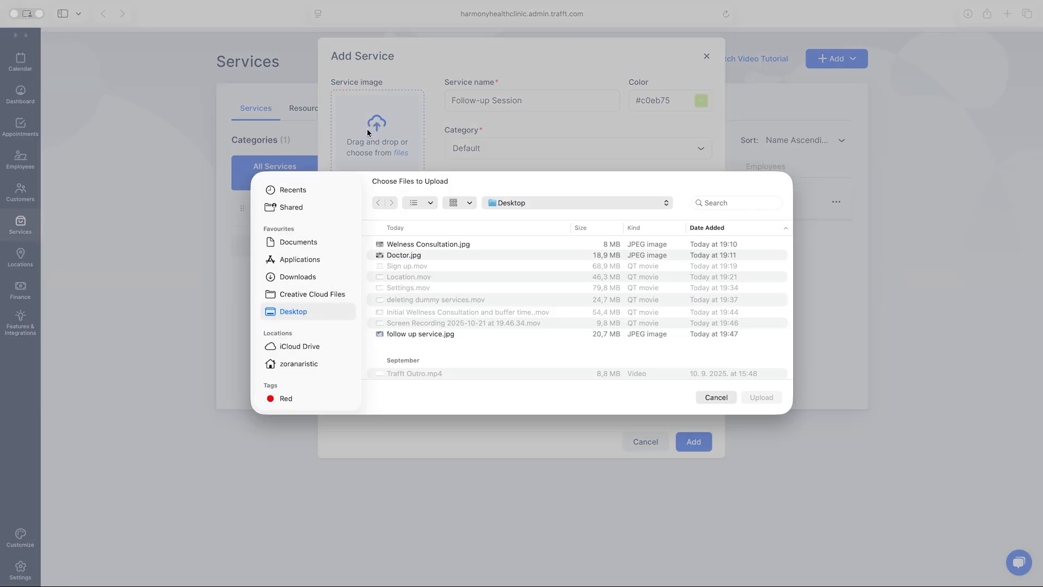
pyautogui.click(431, 244)
pyautogui.doubleClick(408, 333)
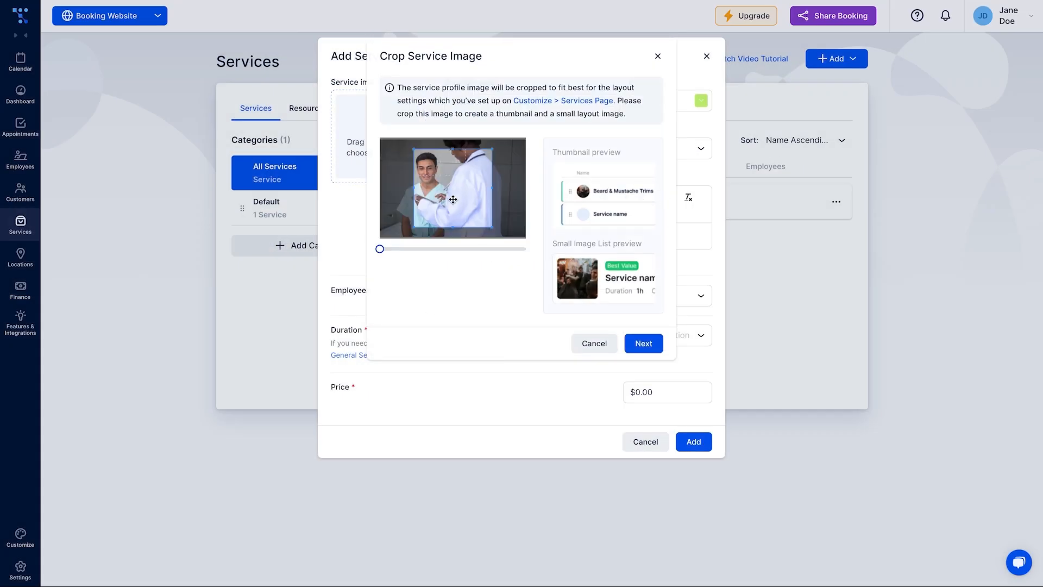
pyautogui.click(650, 347)
pyautogui.click(653, 348)
# Set the Follow-up Session to 30min at $50.00 and create it
pyautogui.click(651, 344)
pyautogui.click(646, 397)
pyautogui.click(639, 392)
pyautogui.write('5')
pyautogui.click(694, 440)
# Add an 'External Lab Review' extra priced at $25 to the Follow-up Session
pyautogui.click(645, 239)
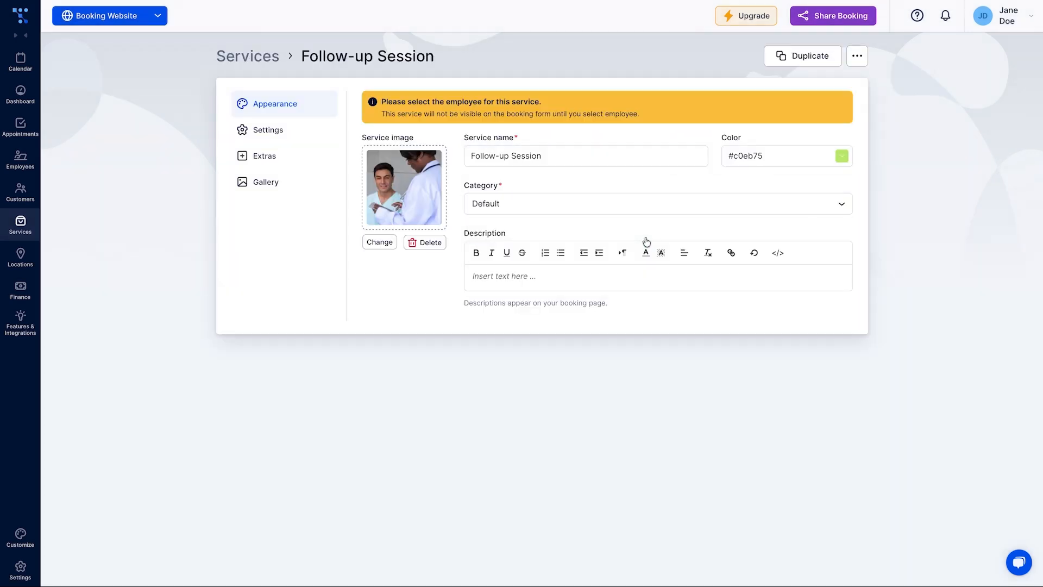
pyautogui.click(265, 156)
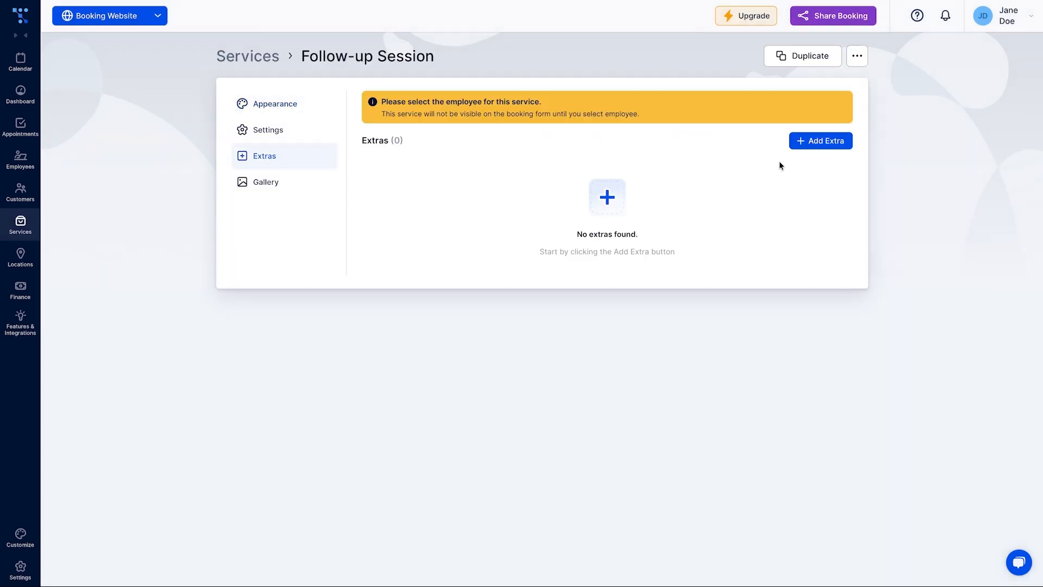
pyautogui.click(809, 143)
pyautogui.click(627, 218)
pyautogui.write('External Lab Review')
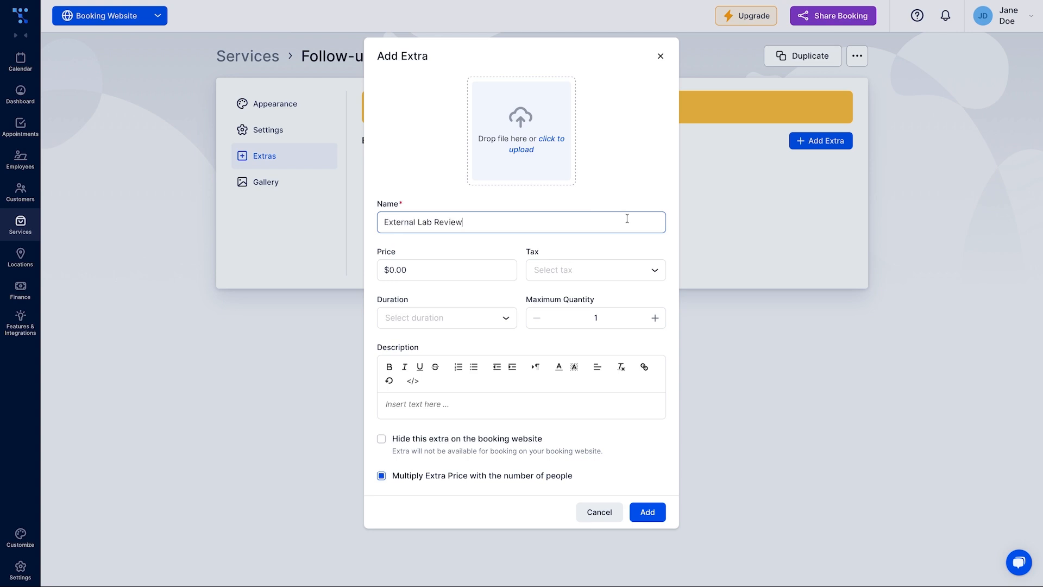
pyautogui.click(395, 270)
pyautogui.write('25')
pyautogui.click(440, 302)
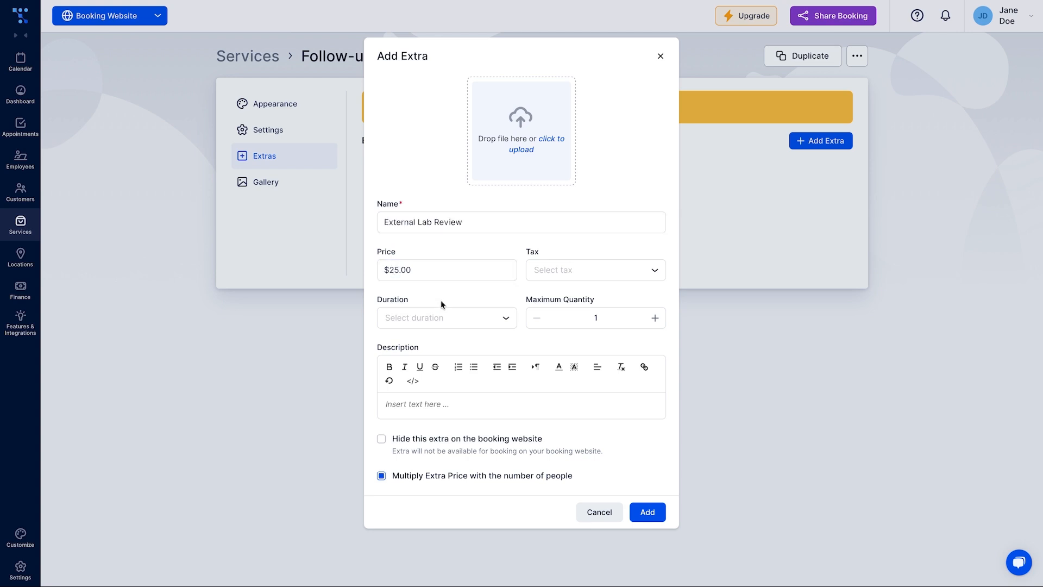
pyautogui.click(651, 516)
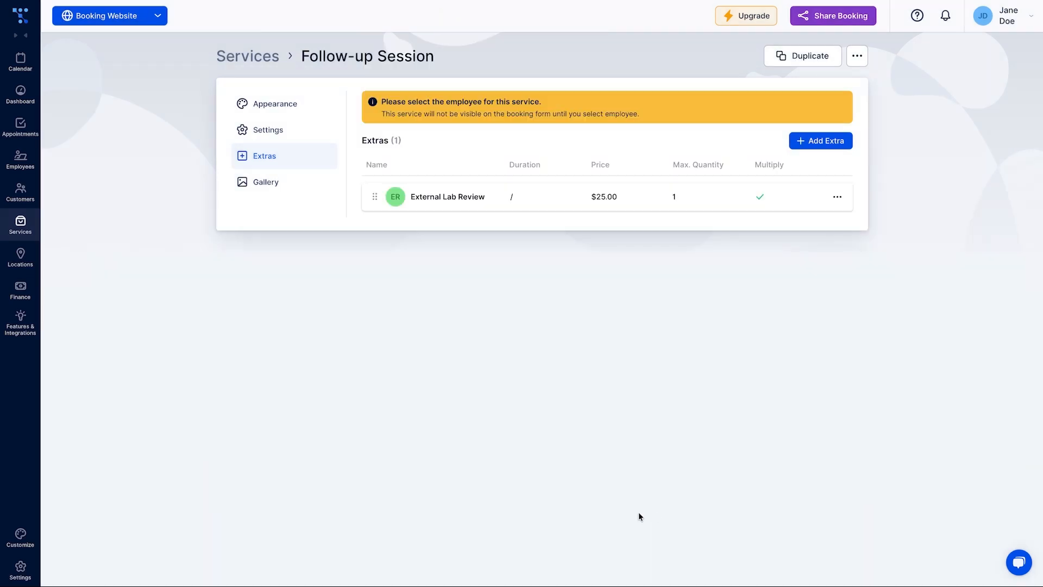
pyautogui.click(20, 160)
# Rename the employee to the doctor's first and last name, upload a profile photo, and save
pyautogui.click(839, 150)
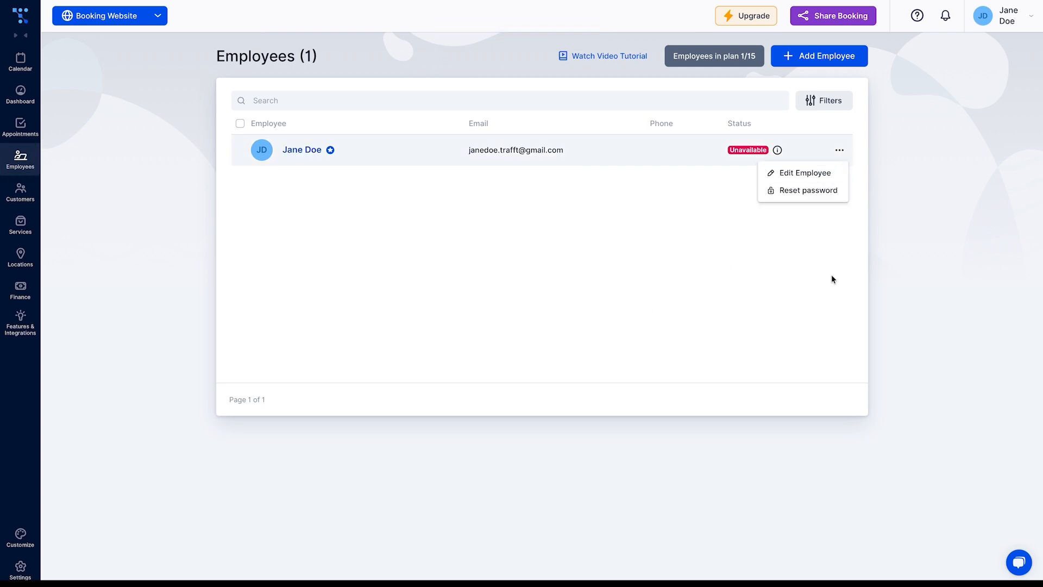
pyautogui.click(810, 173)
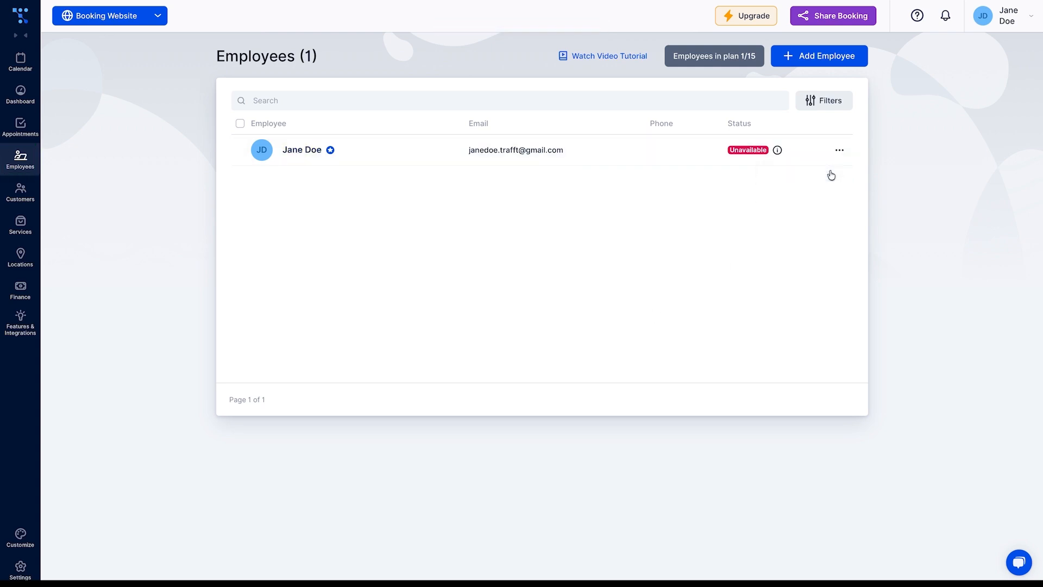
pyautogui.doubleClick(568, 187)
pyautogui.write('Dr ')
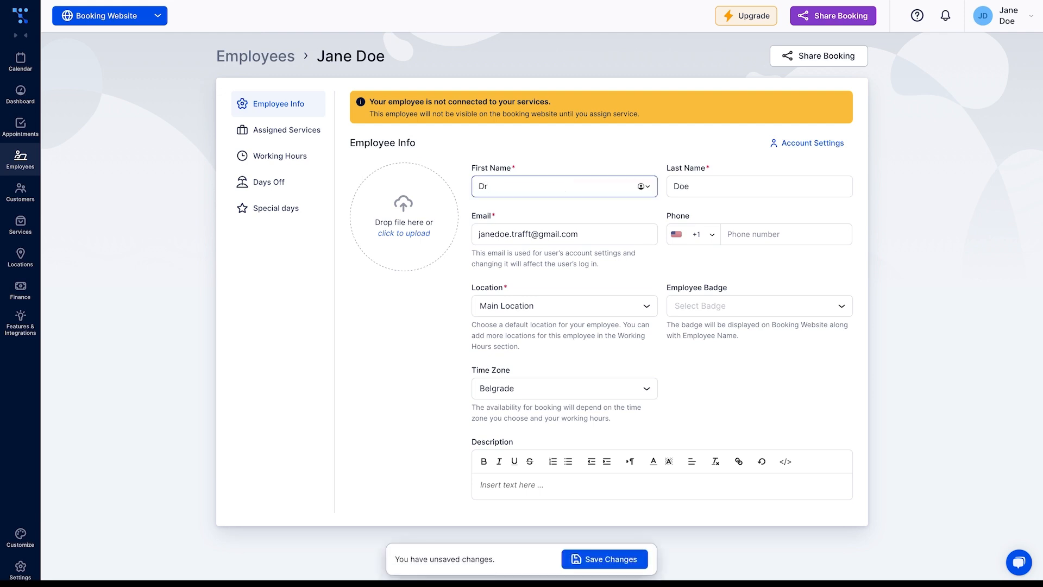
pyautogui.write('Jane')
pyautogui.press('Tab')
pyautogui.write('Smit')
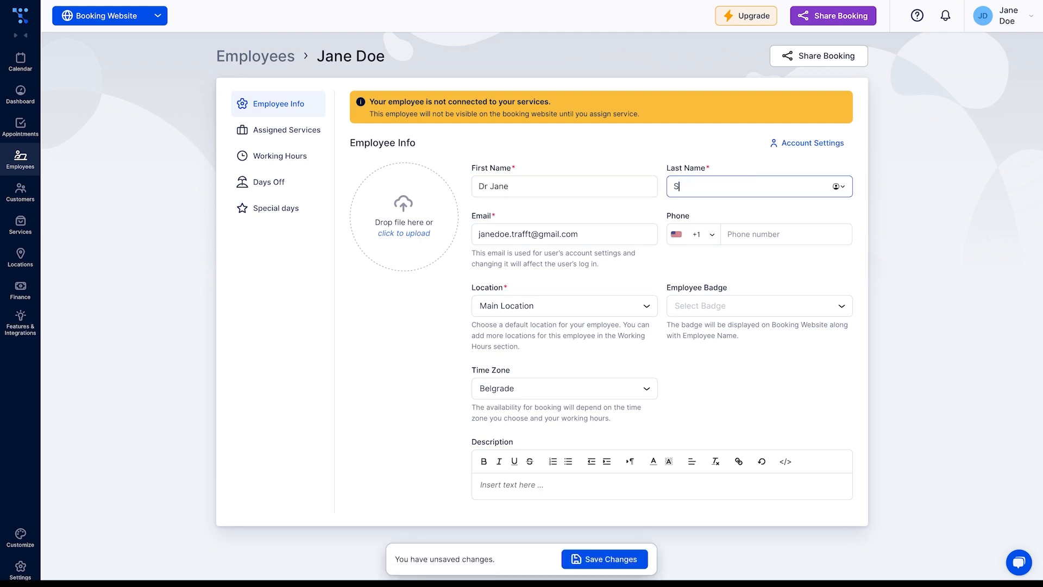
pyautogui.write('h')
pyautogui.click(404, 233)
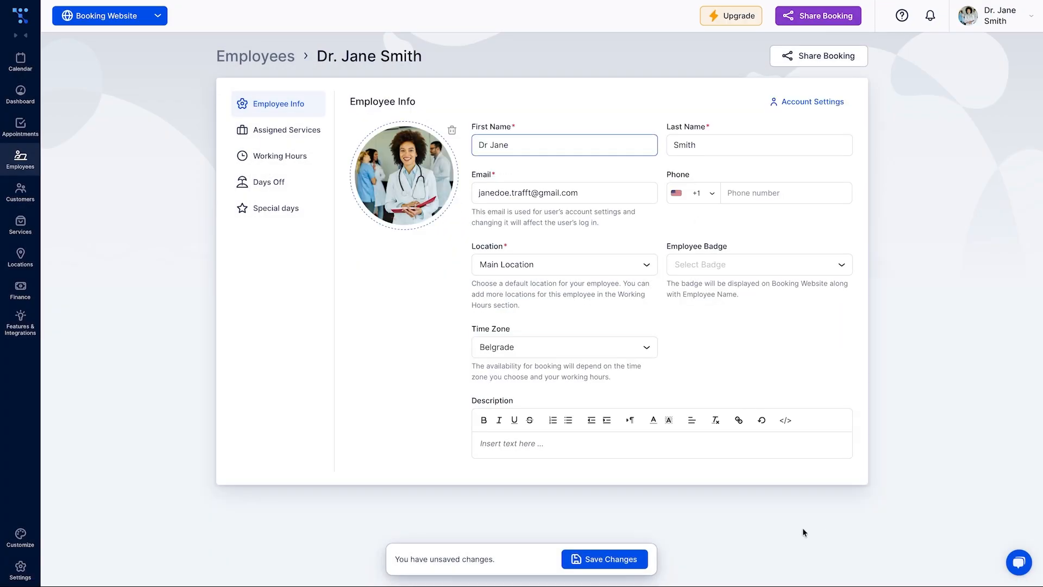
pyautogui.click(648, 348)
pyautogui.click(614, 563)
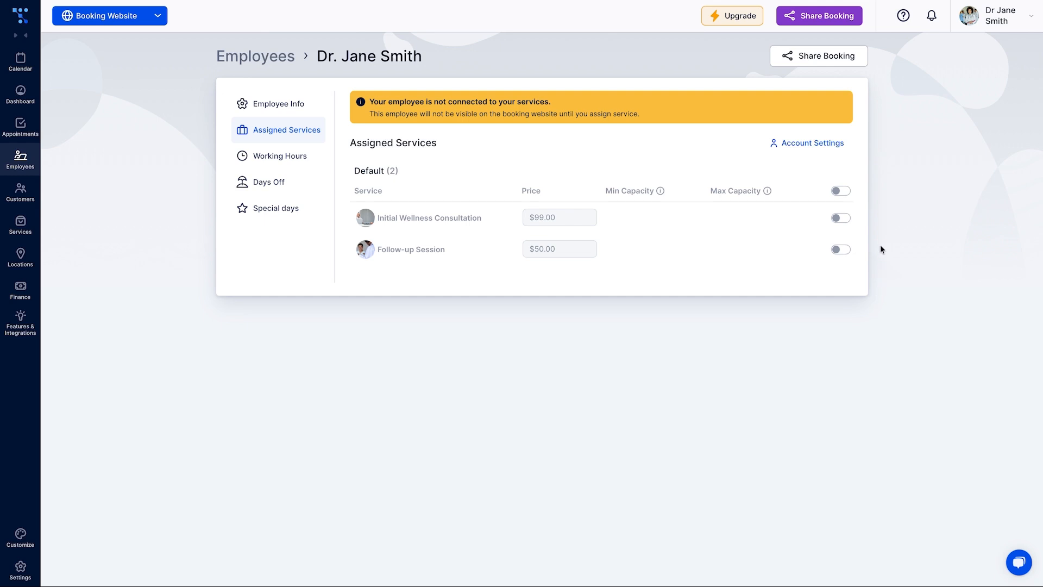
# Assign Initial Wellness Consultation and Follow-up Session to the employee and save
pyautogui.click(850, 221)
pyautogui.click(842, 251)
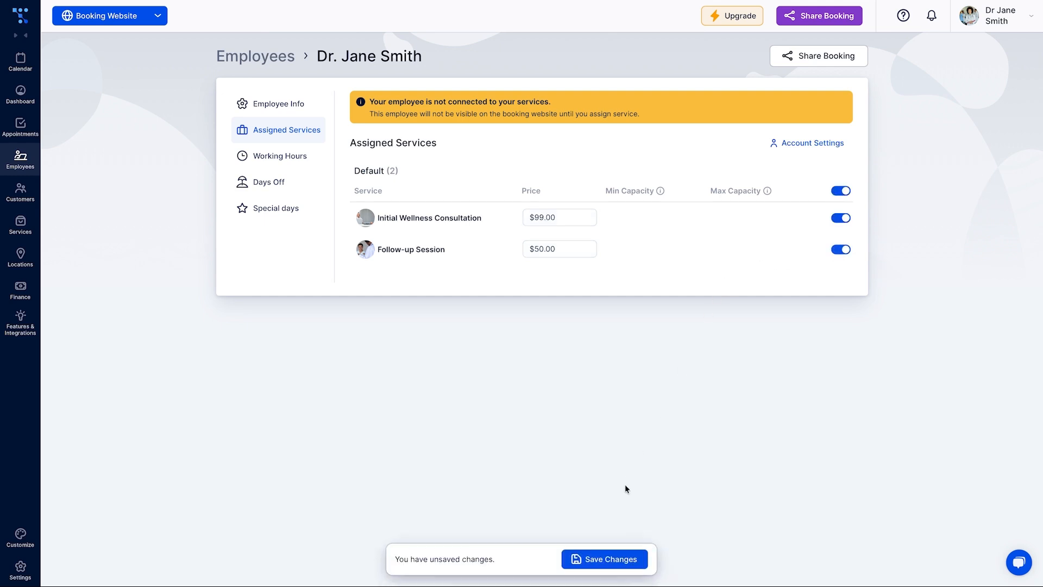
pyautogui.click(619, 558)
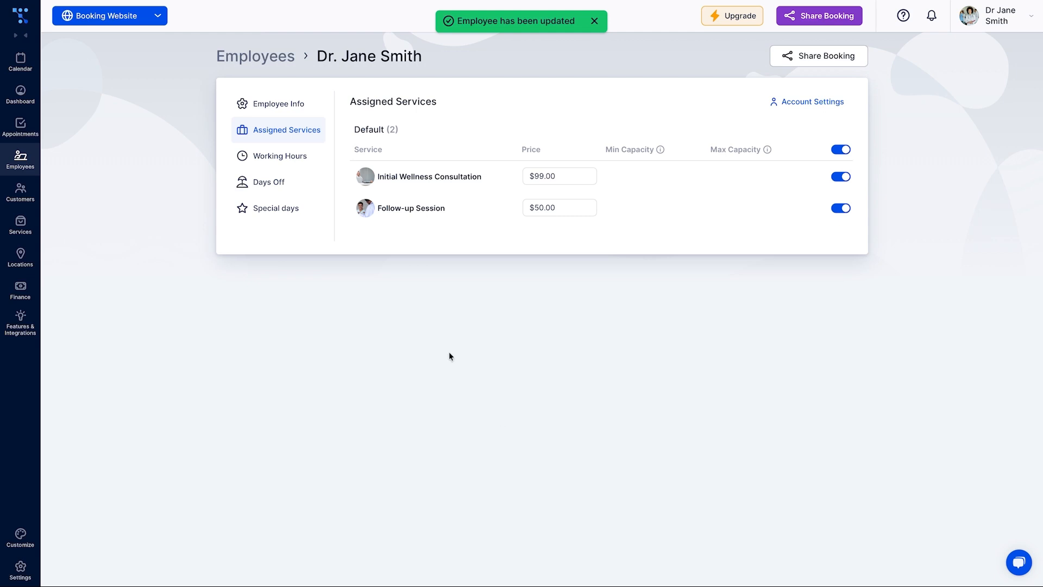
pyautogui.click(303, 157)
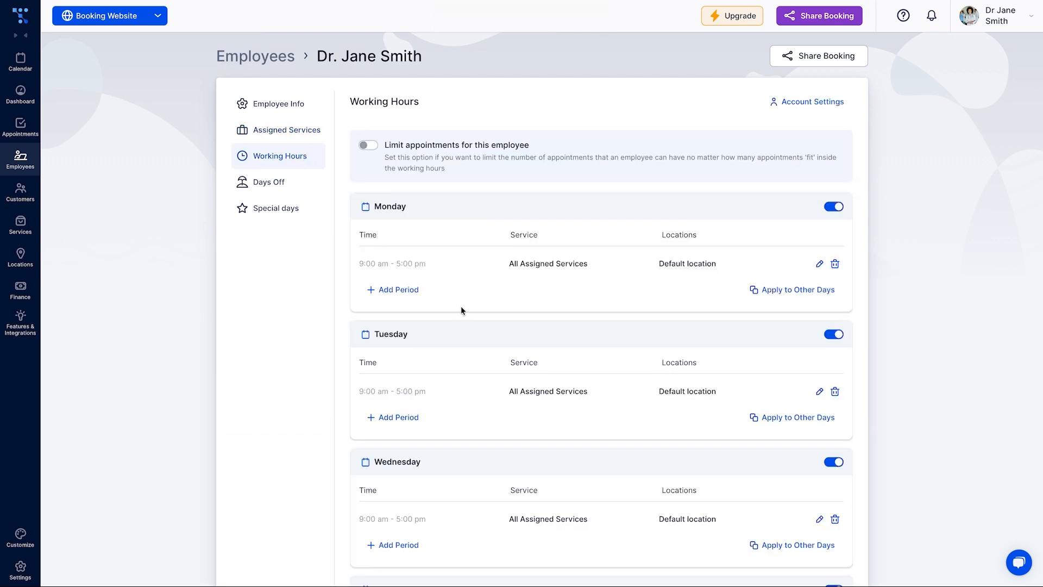
# Make Tuesday, Thursday, Saturday and Sunday days off for Dr Jane Smith
pyautogui.scroll(-2, 461, 307)
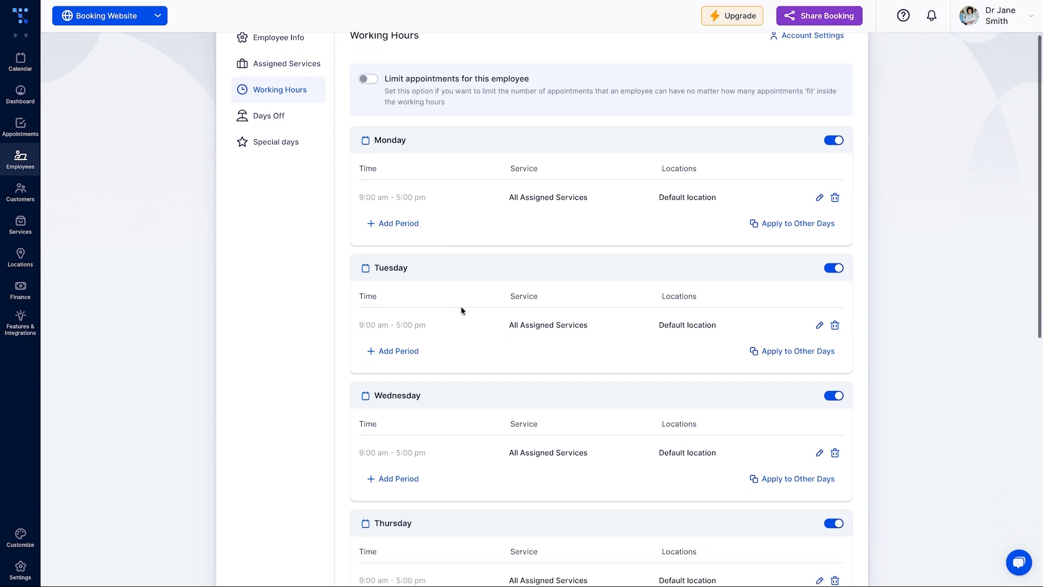
pyautogui.click(832, 268)
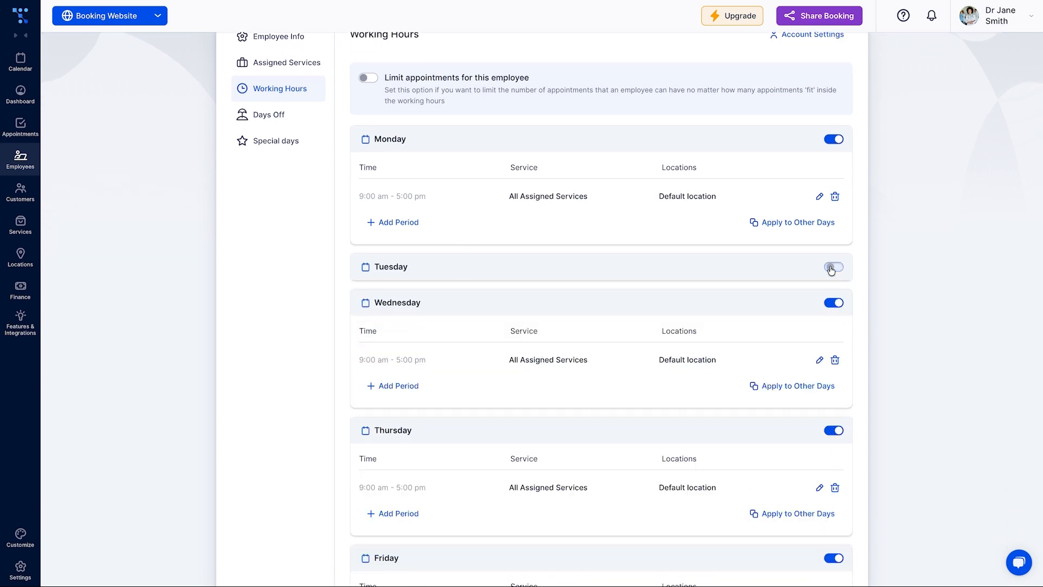
pyautogui.click(830, 435)
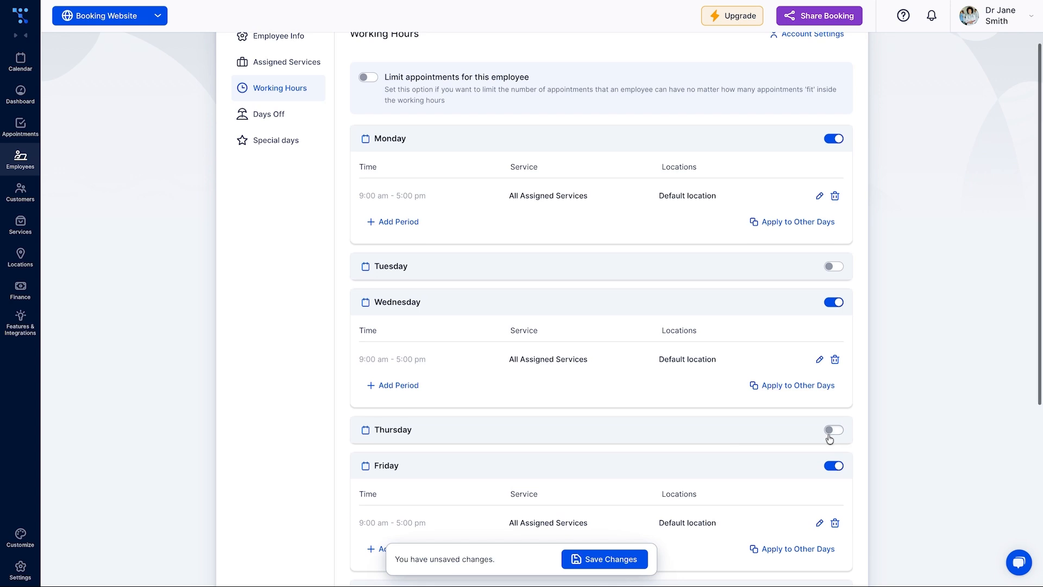
pyautogui.scroll(-5, 829, 439)
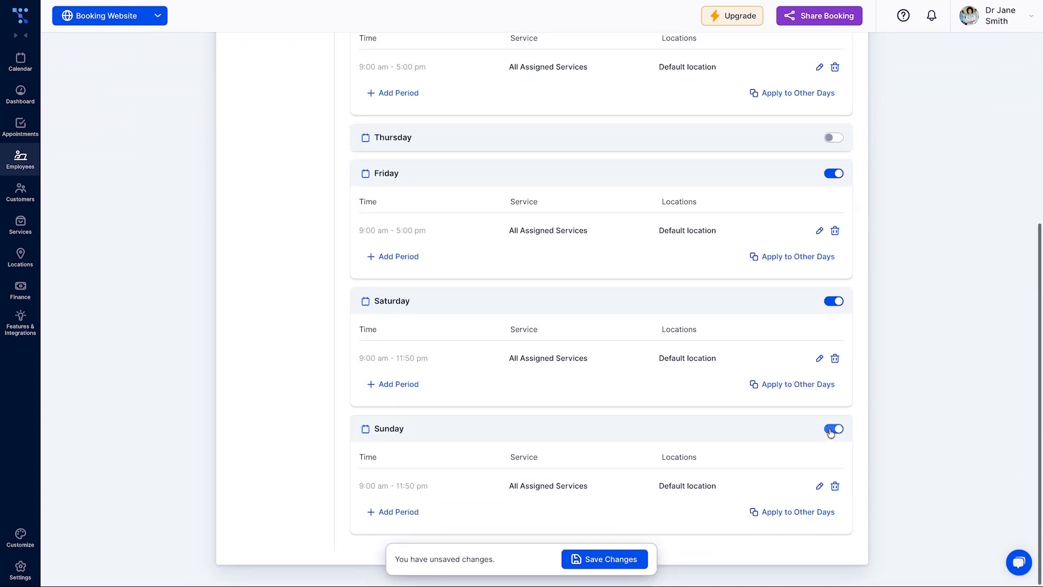
pyautogui.click(833, 430)
pyautogui.click(831, 392)
pyautogui.scroll(3, 827, 389)
# Change Monday's work period to 9:00 am – 1:00 pm
pyautogui.click(820, 264)
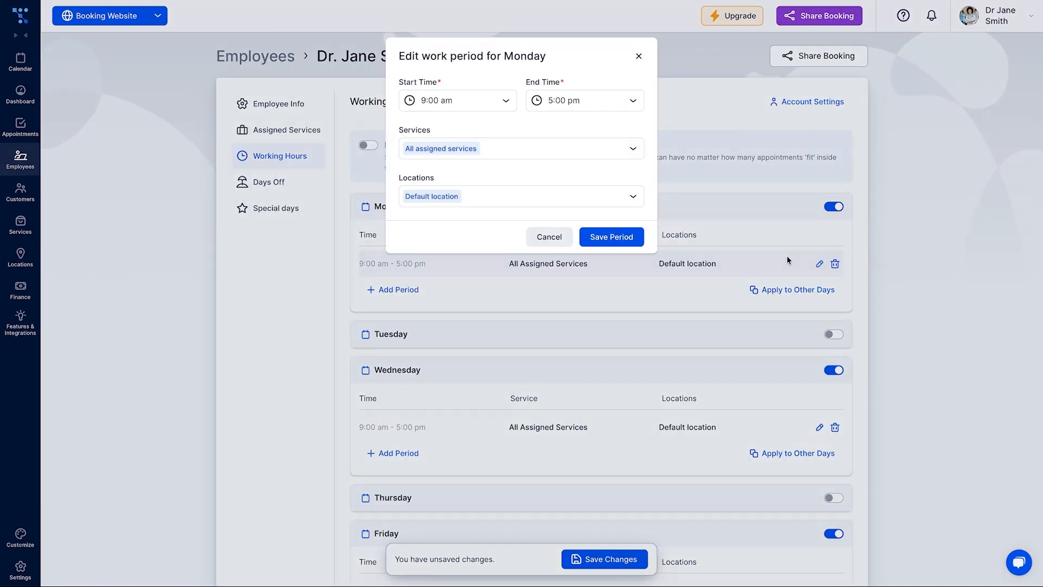
pyautogui.click(607, 100)
pyautogui.scroll(5, 605, 156)
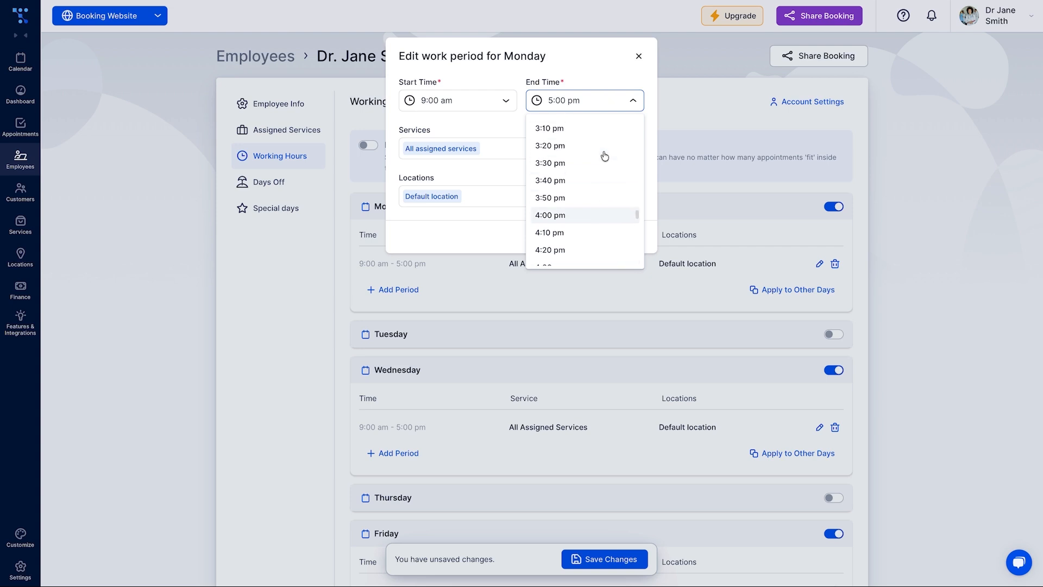
pyautogui.scroll(3, 581, 163)
pyautogui.click(580, 165)
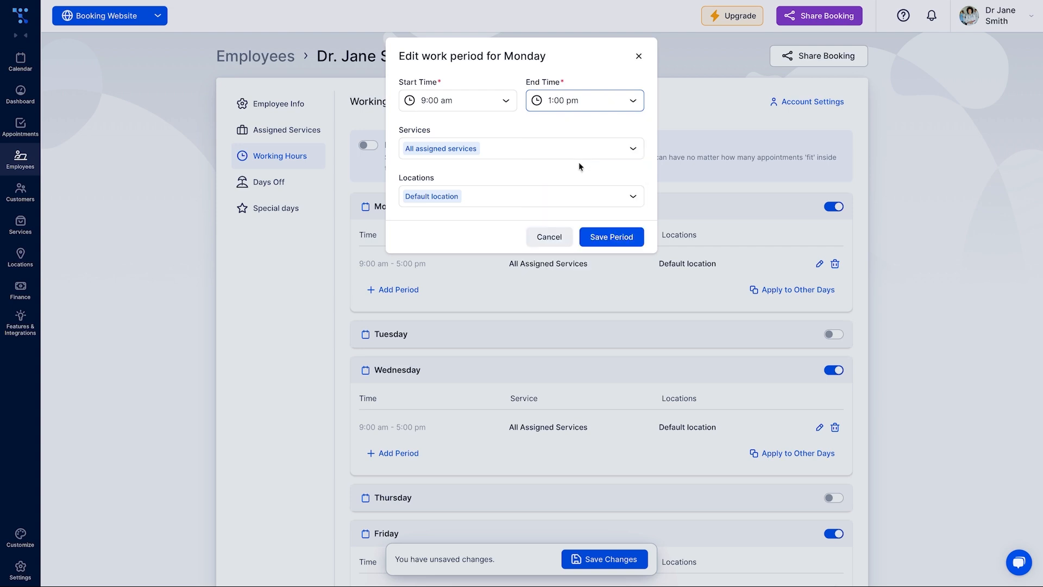
pyautogui.click(604, 243)
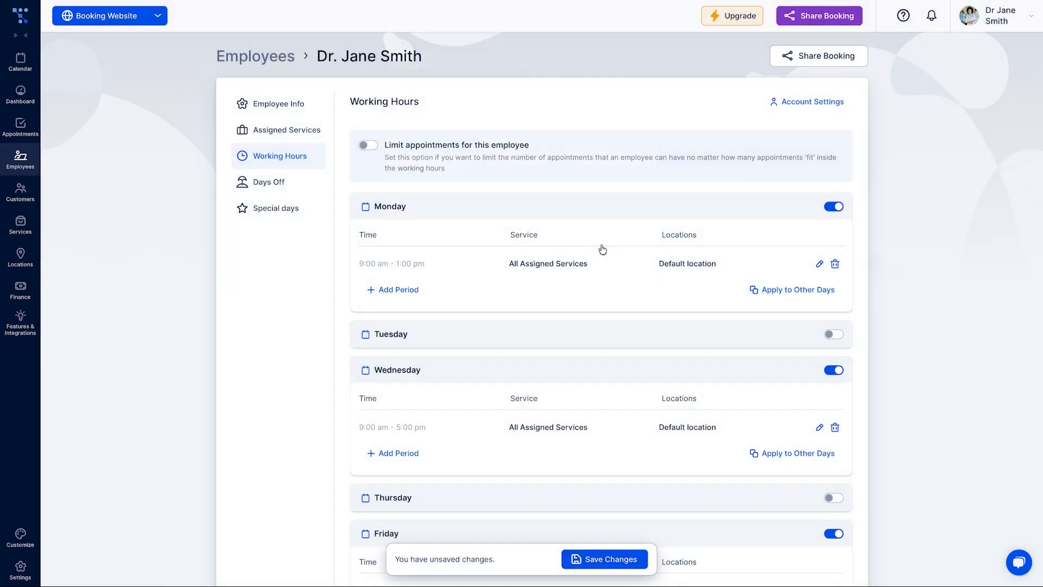
# Add a second Monday work period from 2:00 pm to 5:00 pm
pyautogui.click(382, 289)
pyautogui.click(496, 97)
pyautogui.scroll(-2, 452, 239)
pyautogui.click(452, 251)
pyautogui.click(569, 106)
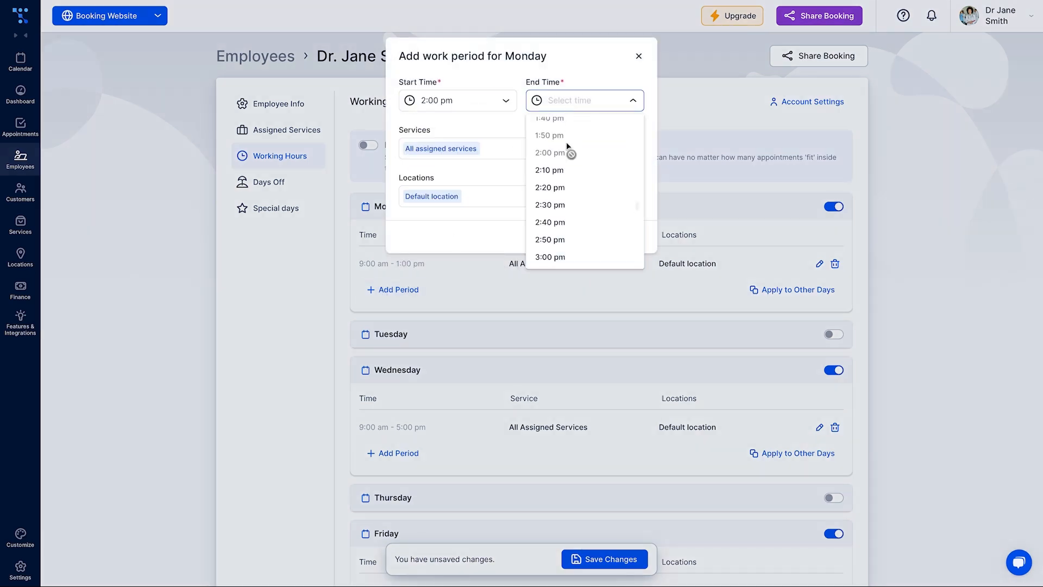
pyautogui.scroll(-3, 572, 263)
pyautogui.click(573, 257)
pyautogui.click(601, 236)
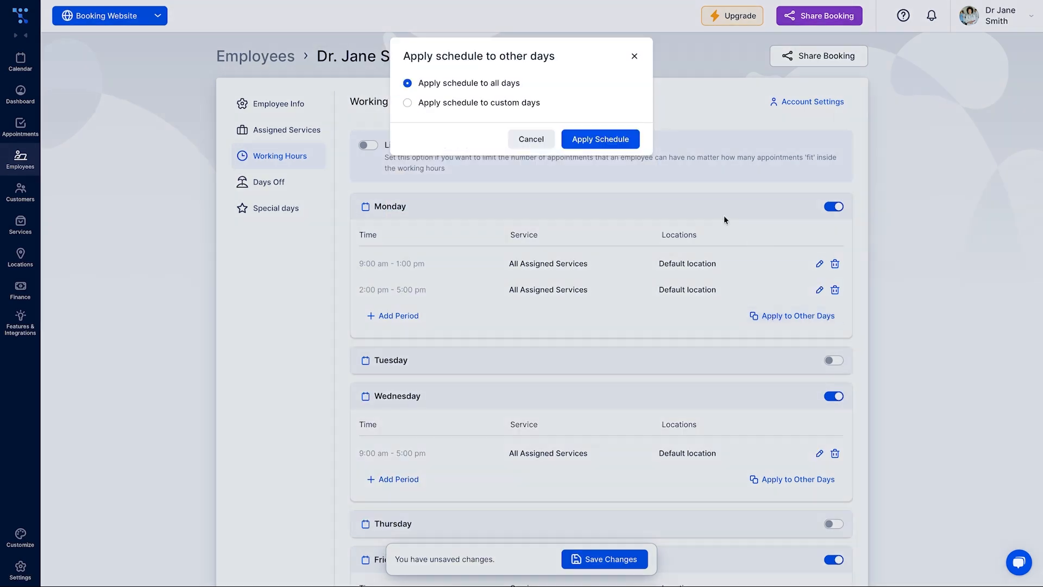
# Apply Monday's schedule to Monday, Wednesday and Friday
pyautogui.click(519, 103)
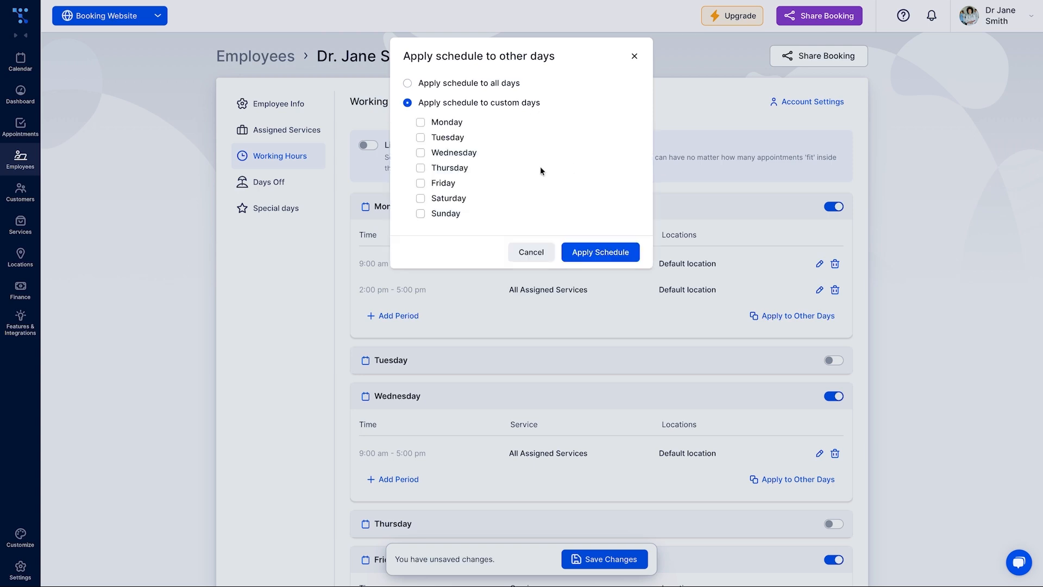
pyautogui.click(447, 124)
pyautogui.click(455, 154)
pyautogui.click(451, 183)
pyautogui.click(600, 253)
pyautogui.click(21, 536)
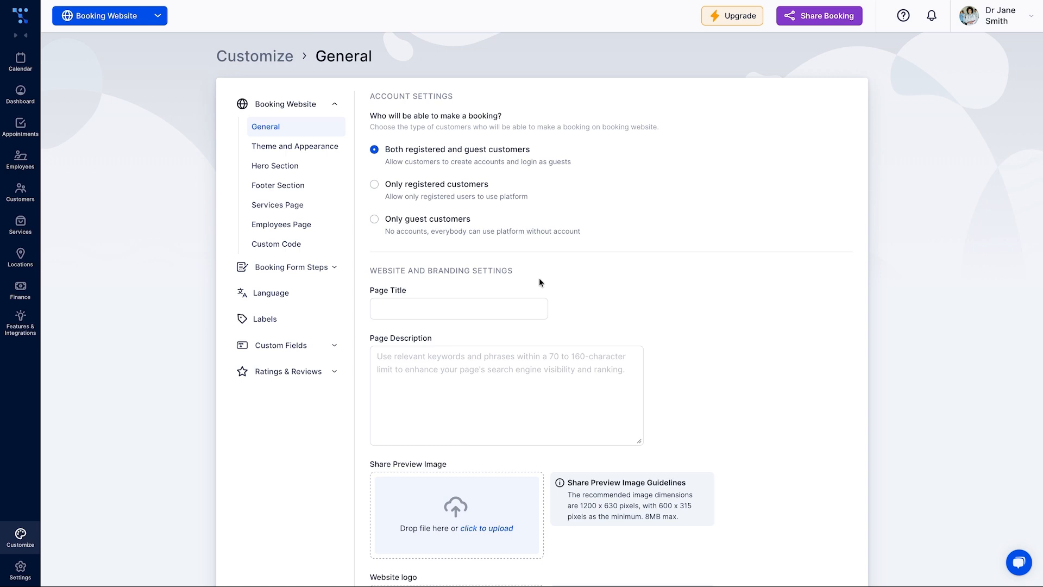
# Set the page title to 'Harmony Health Clinic', paste the keyword page description, and save
pyautogui.click(531, 305)
pyautogui.write('Harmony Health Clinic')
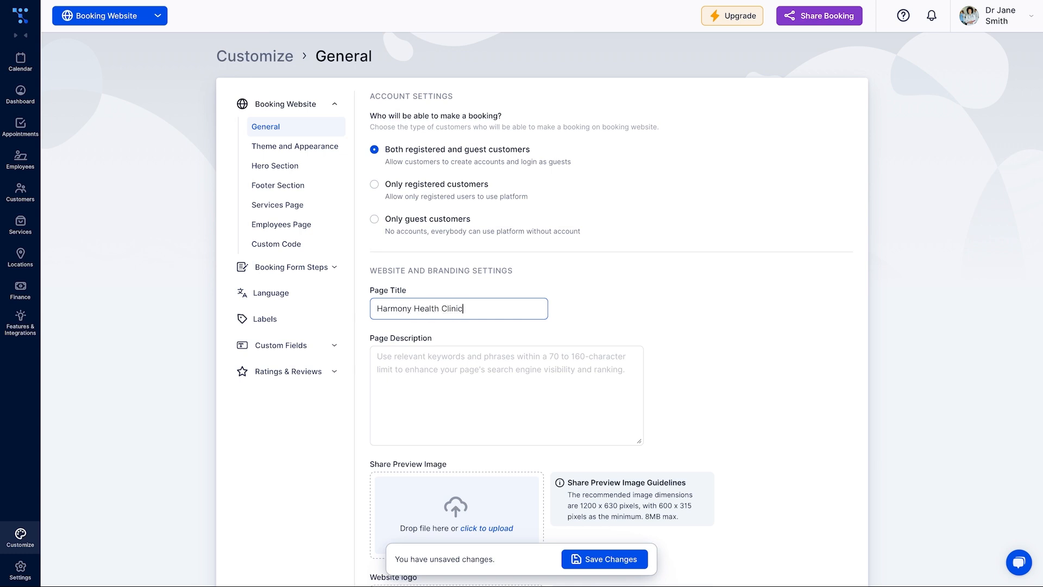
pyautogui.click(563, 429)
pyautogui.write('Use keywords like "healthcare appointment booking" and "online consultation"')
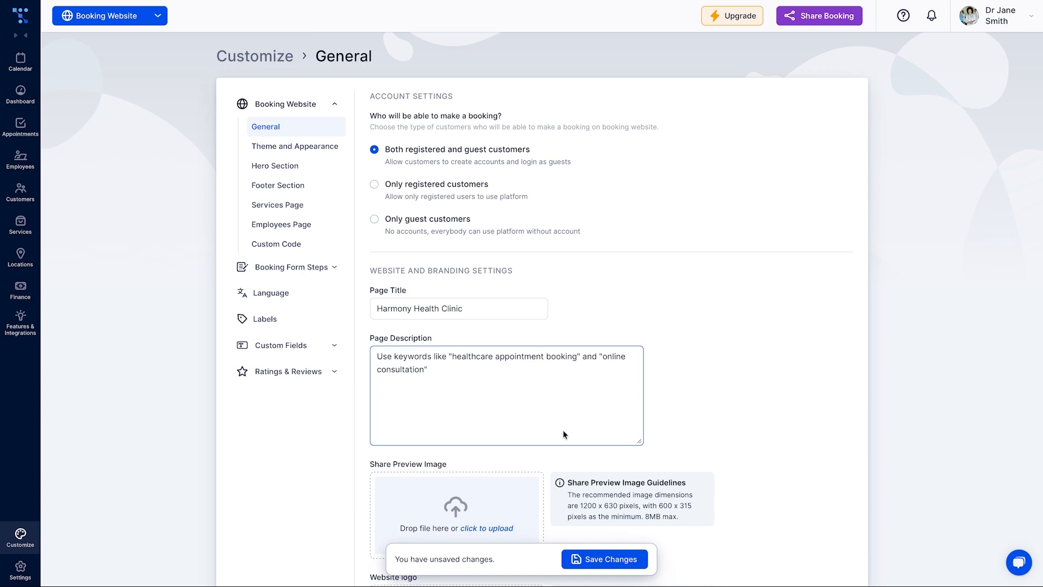
pyautogui.scroll(-2, 563, 429)
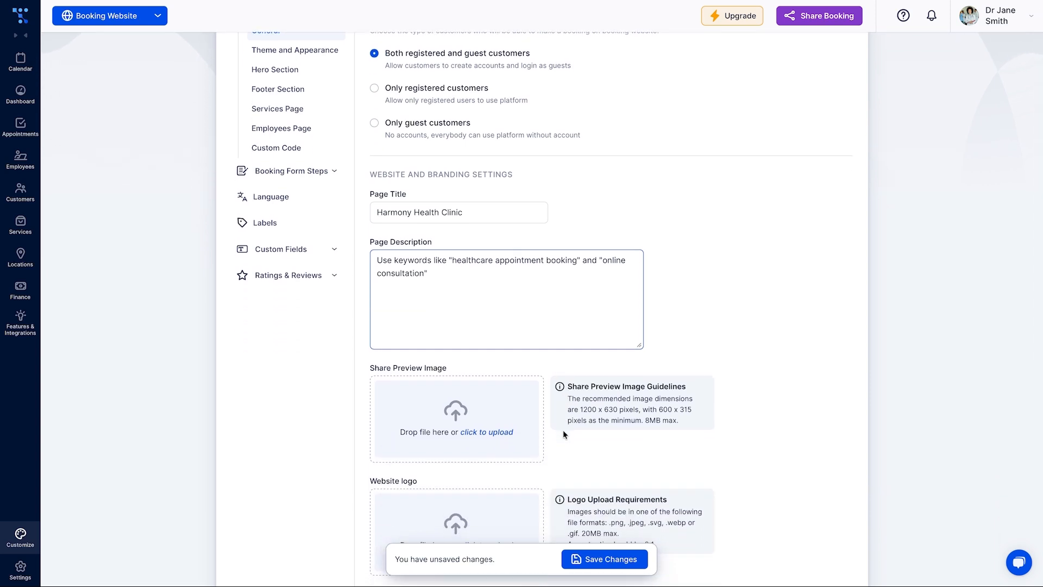
pyautogui.scroll(-3, 563, 435)
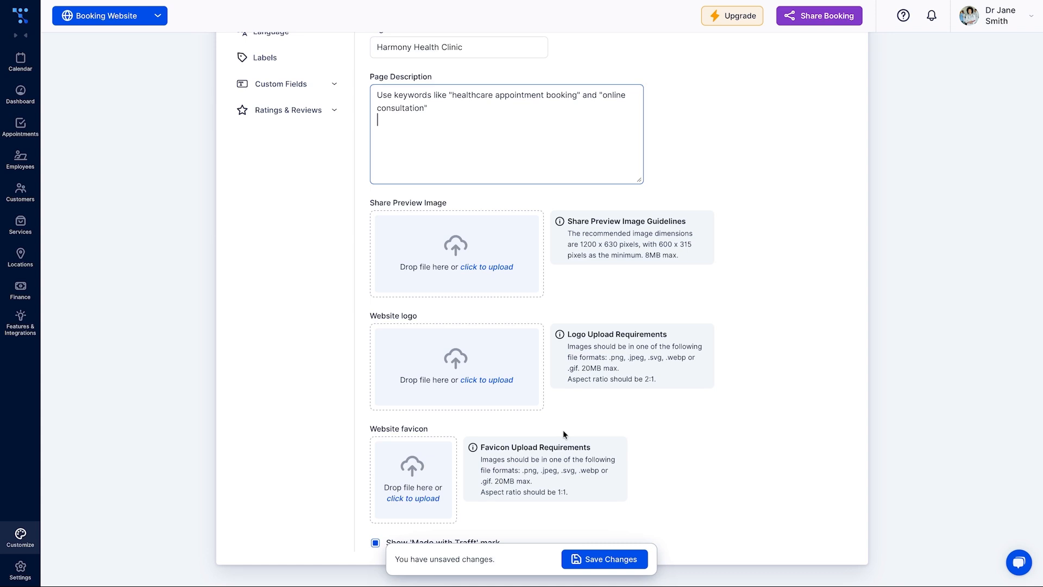
pyautogui.click(640, 560)
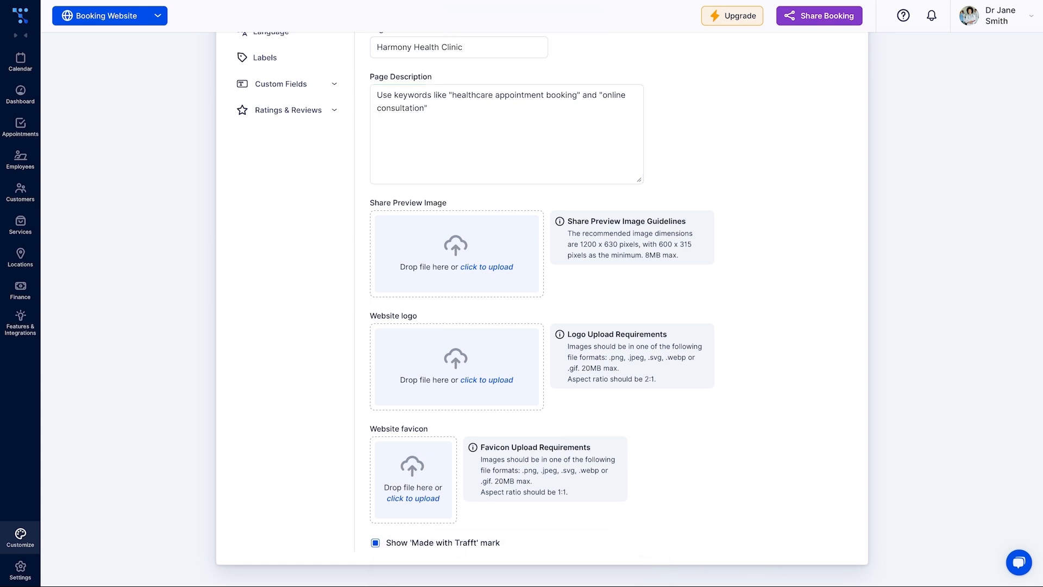
pyautogui.scroll(5, 329, 494)
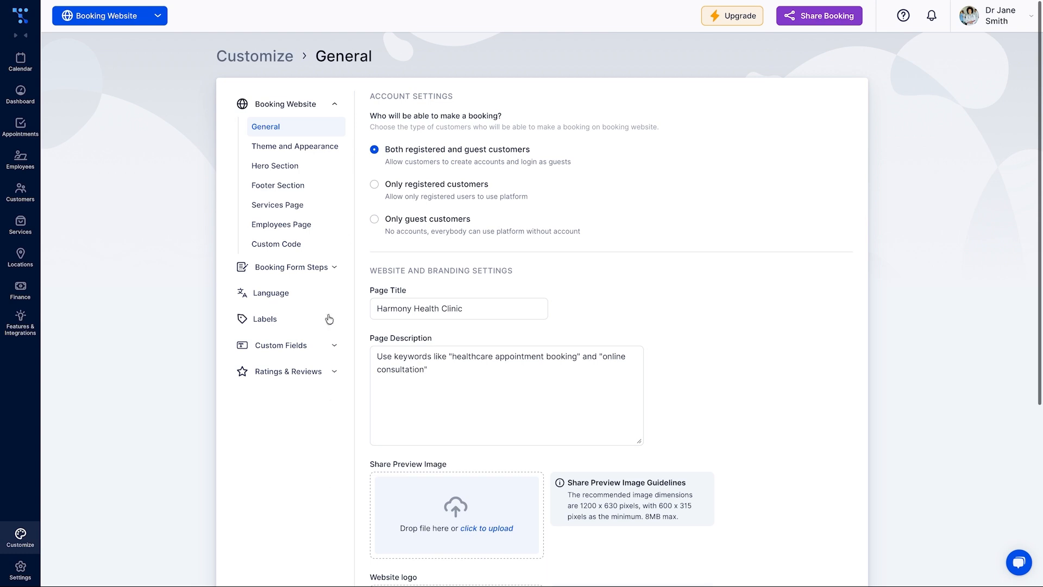
pyautogui.click(333, 148)
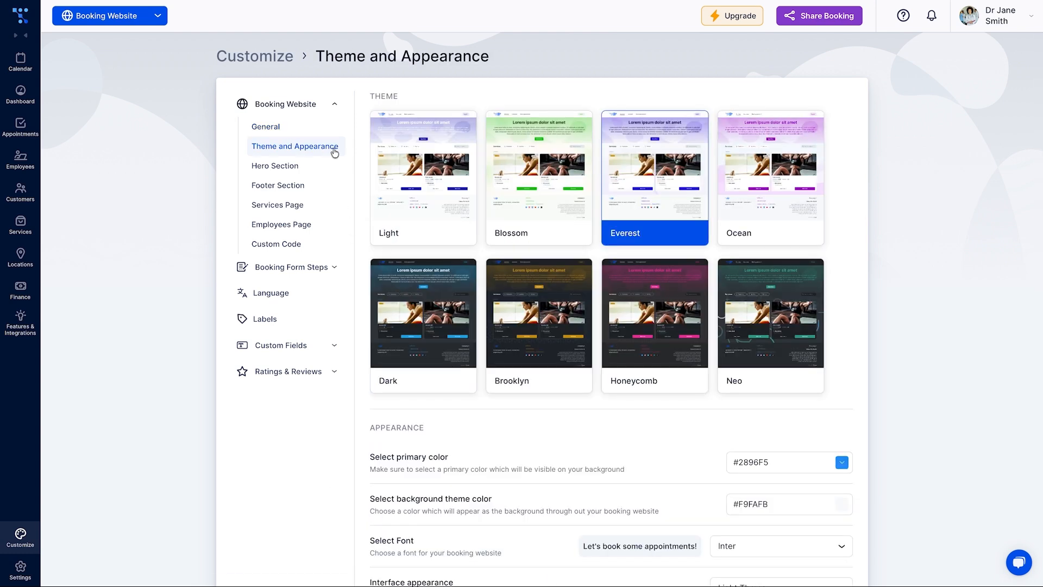
# Switch to the Light theme and set the primary colour to #1EBBE3
pyautogui.click(393, 217)
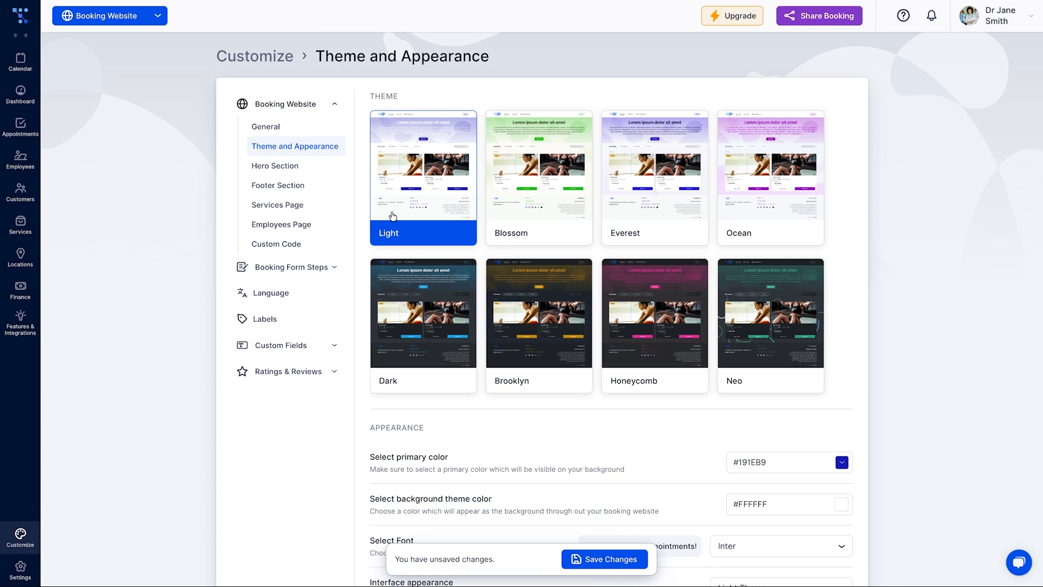
pyautogui.scroll(-2, 393, 216)
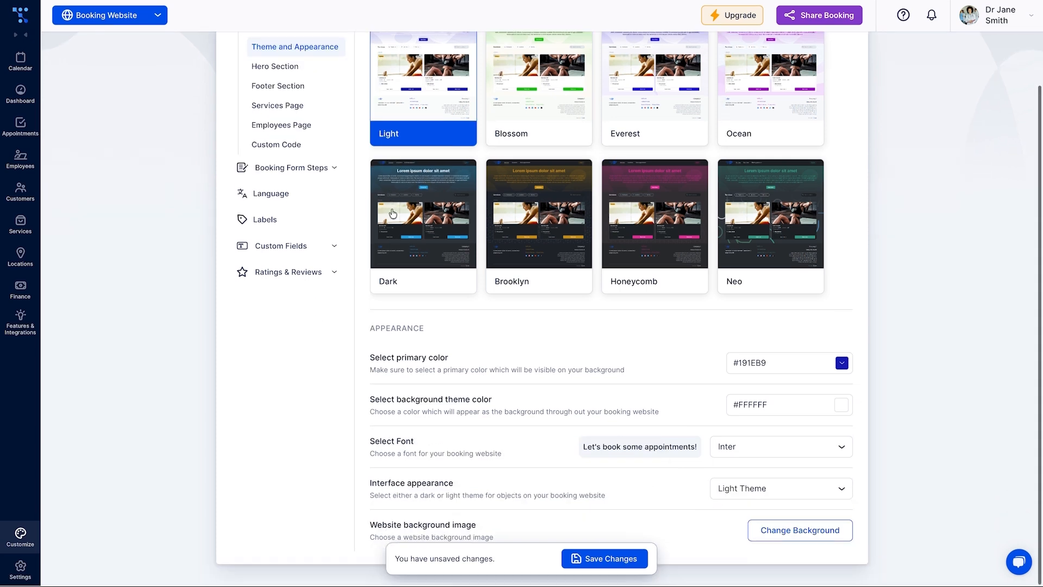
pyautogui.click(828, 365)
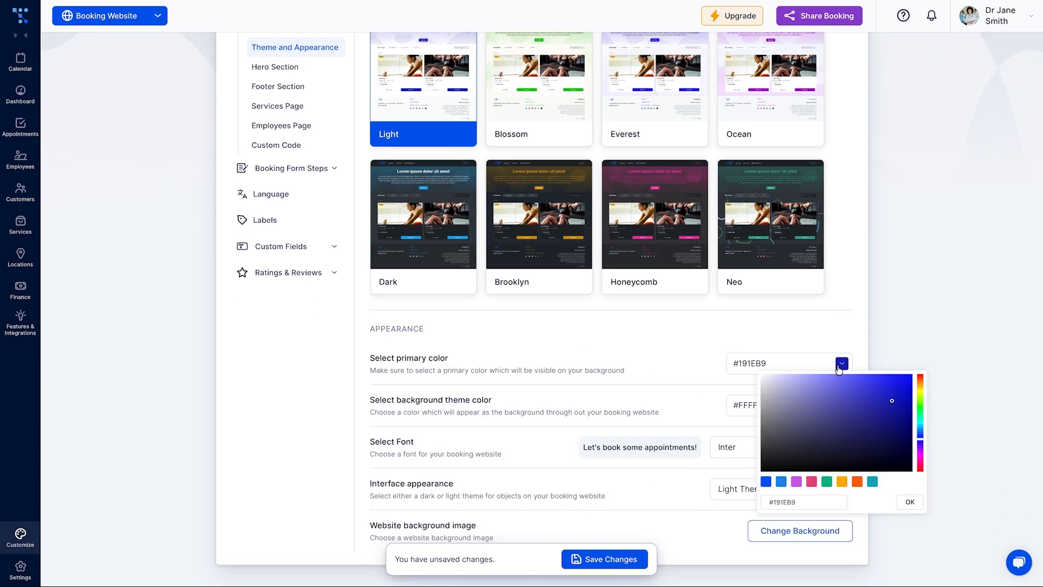
pyautogui.click(922, 426)
pyautogui.click(881, 379)
pyautogui.click(893, 385)
pyautogui.click(909, 503)
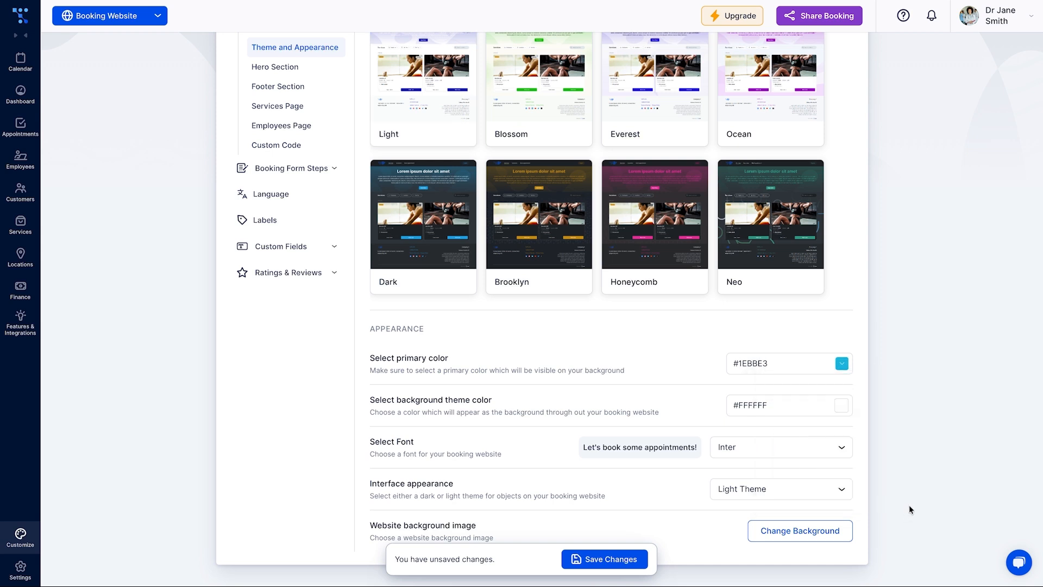
# Choose the Ocean background and save the theme and appearance changes
pyautogui.click(776, 531)
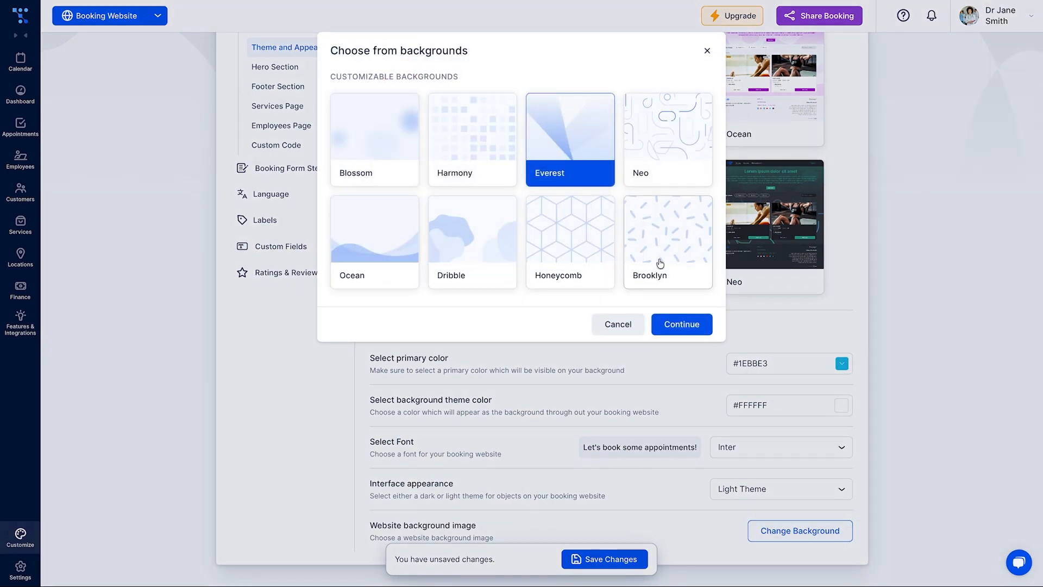
pyautogui.click(410, 215)
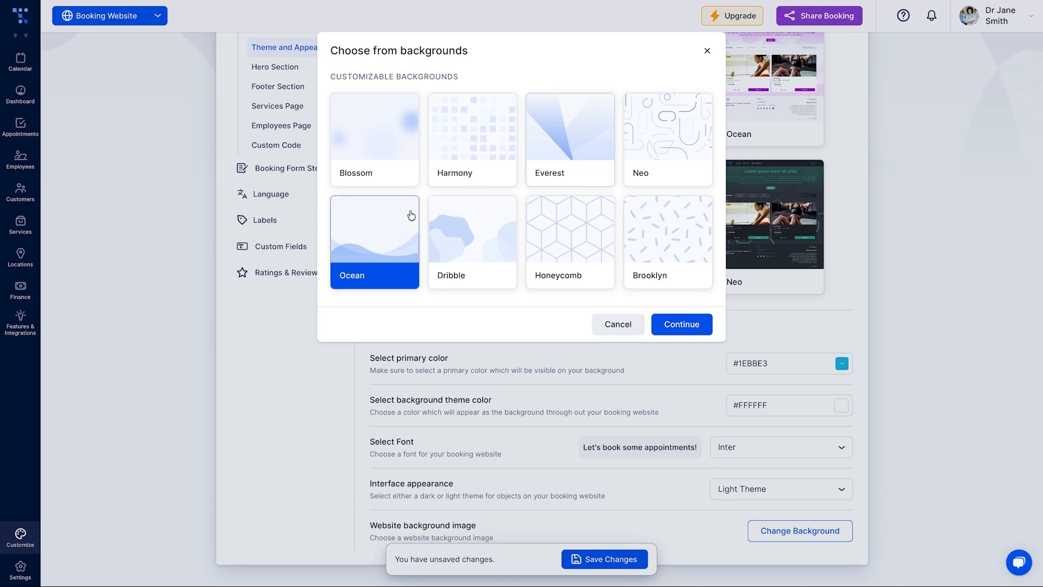
pyautogui.click(682, 321)
pyautogui.click(685, 303)
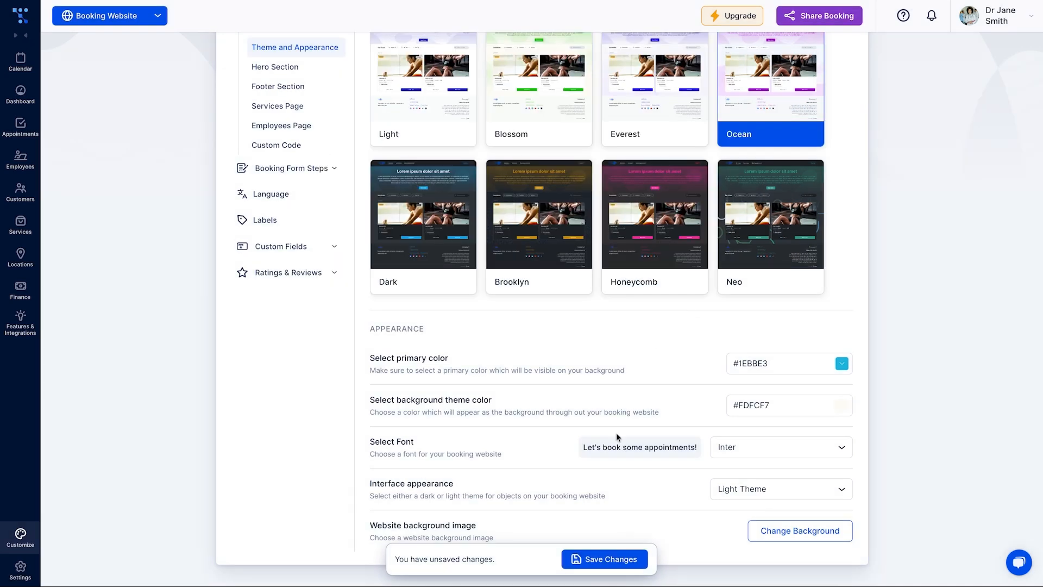
pyautogui.click(630, 554)
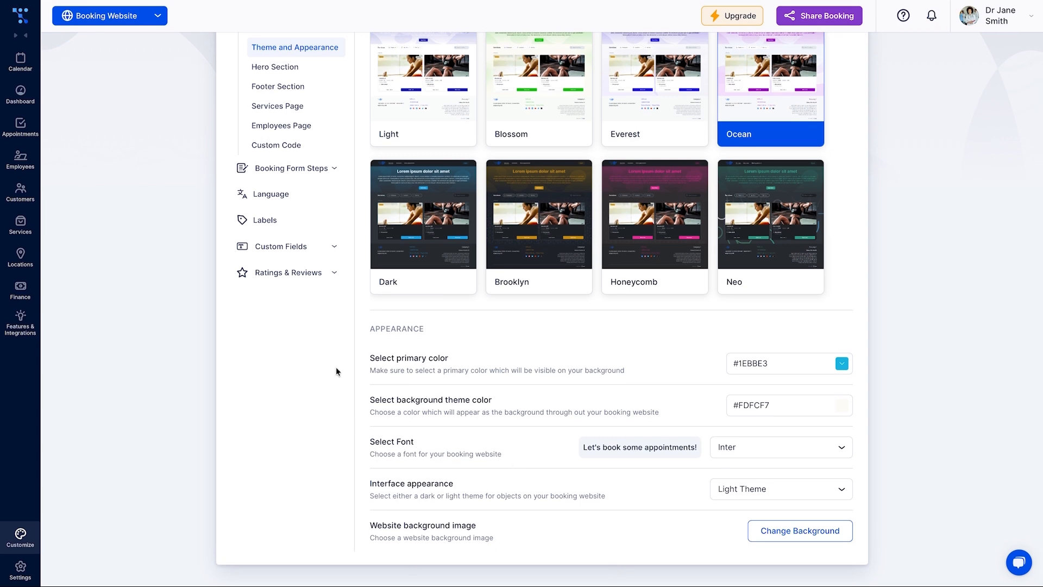
# Review the General, Employees, Hero section, Thank You Page and Customers booking form steps
pyautogui.click(335, 170)
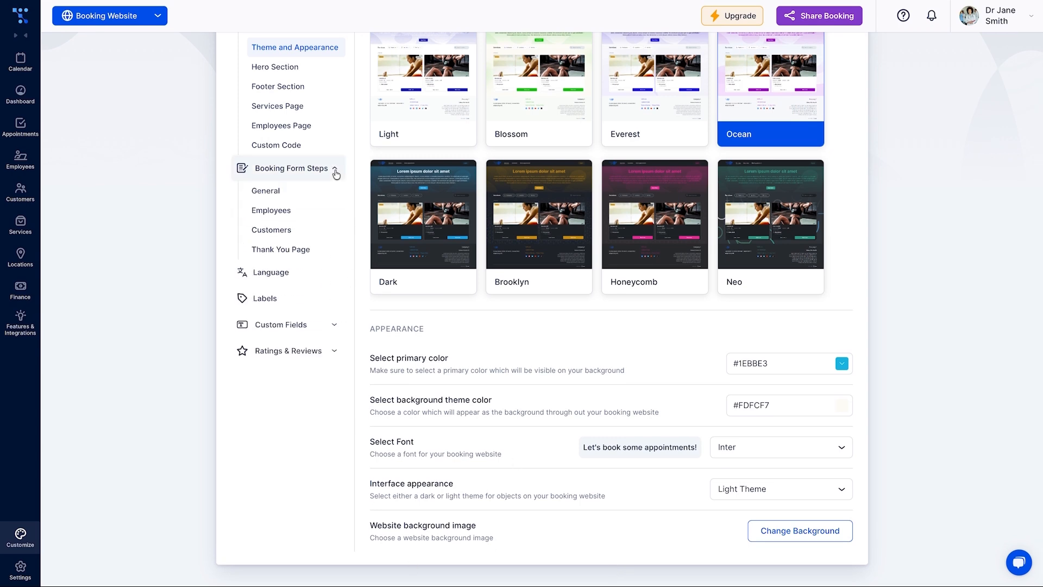
pyautogui.click(321, 191)
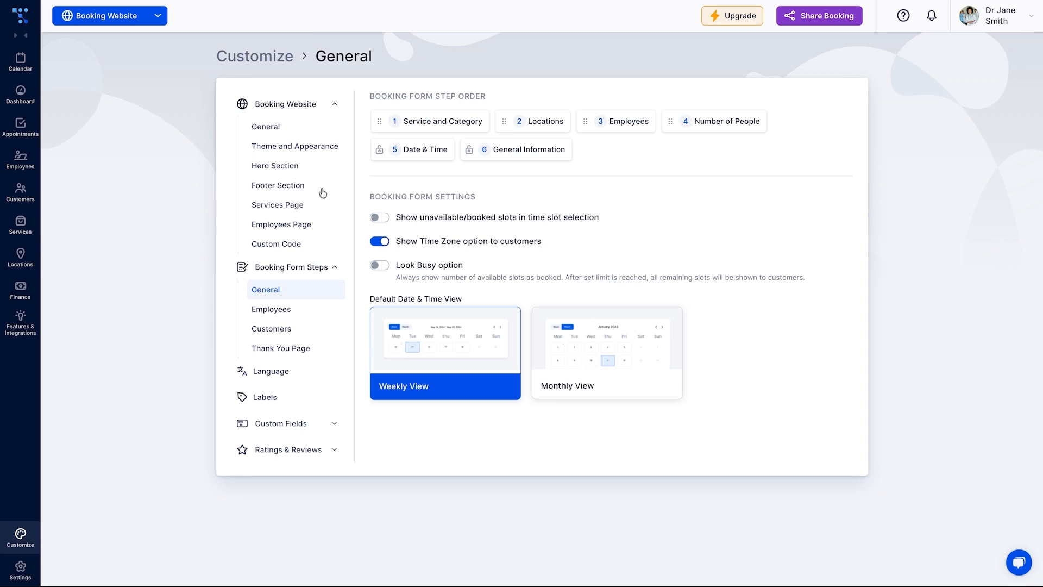
pyautogui.click(340, 313)
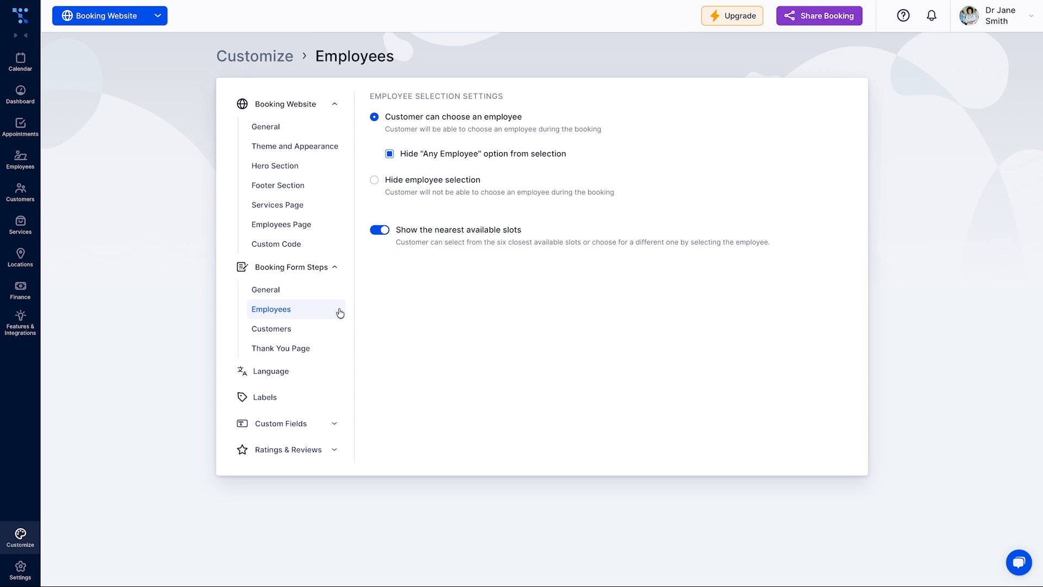
pyautogui.click(313, 167)
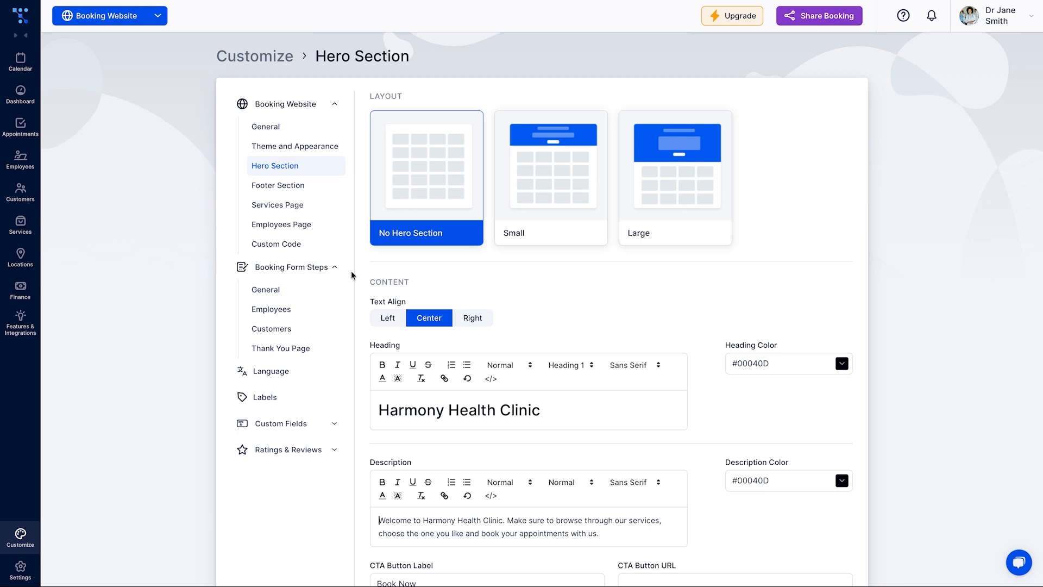
pyautogui.click(323, 348)
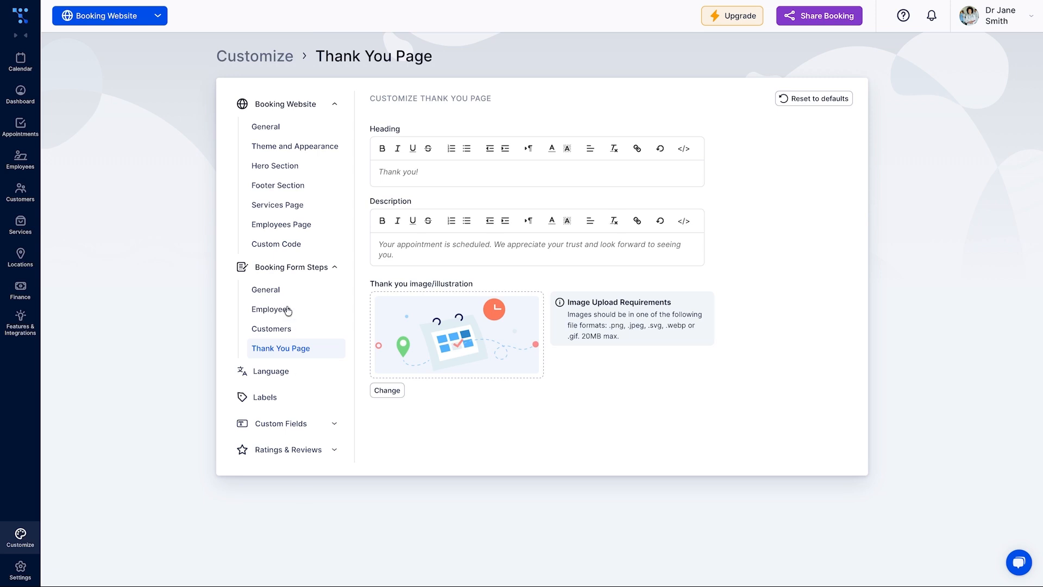
pyautogui.click(285, 331)
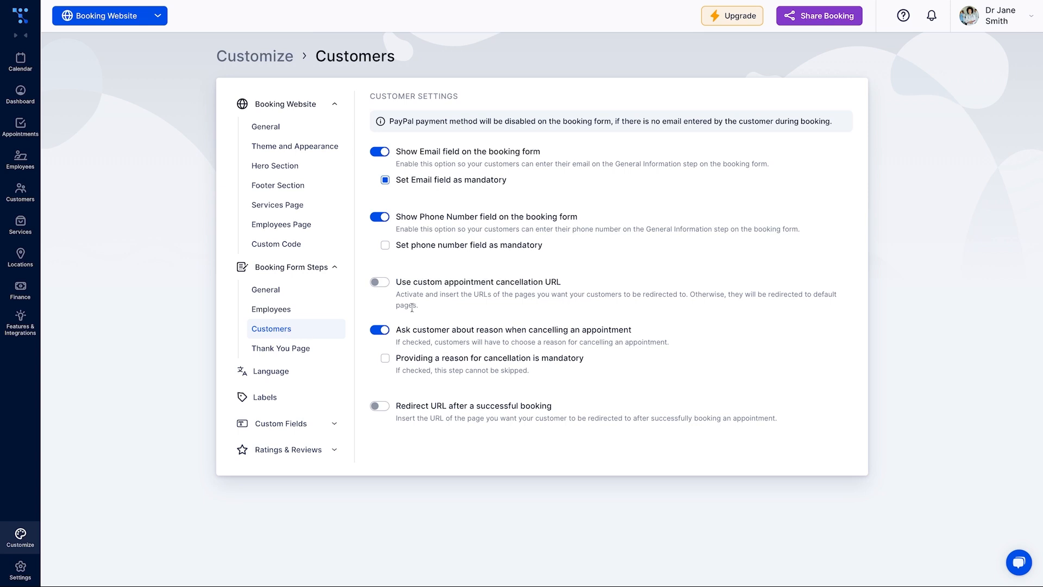
# Go to the Appointment custom fields page, which has no fields yet
pyautogui.click(332, 424)
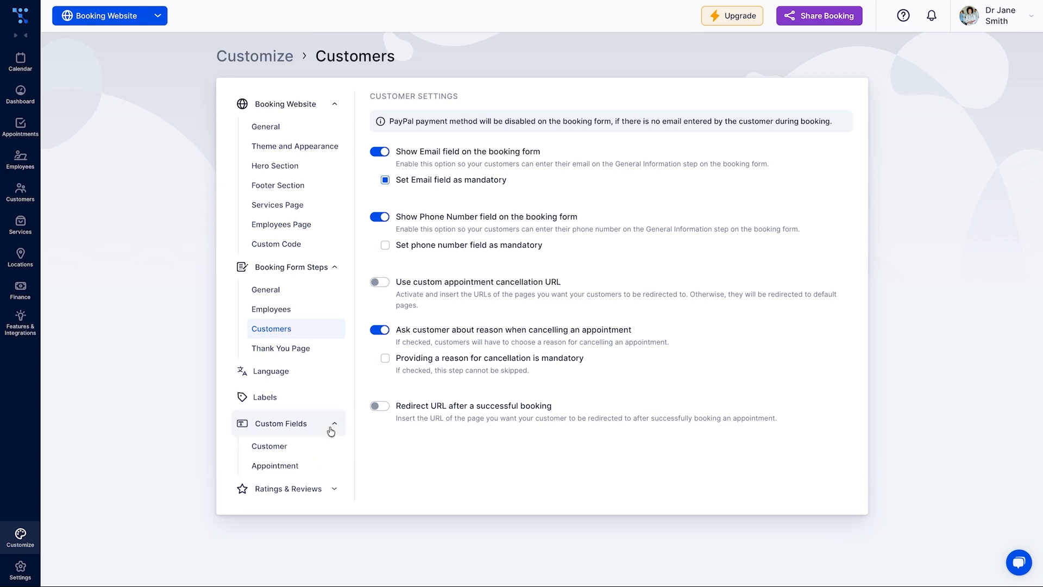
pyautogui.click(318, 447)
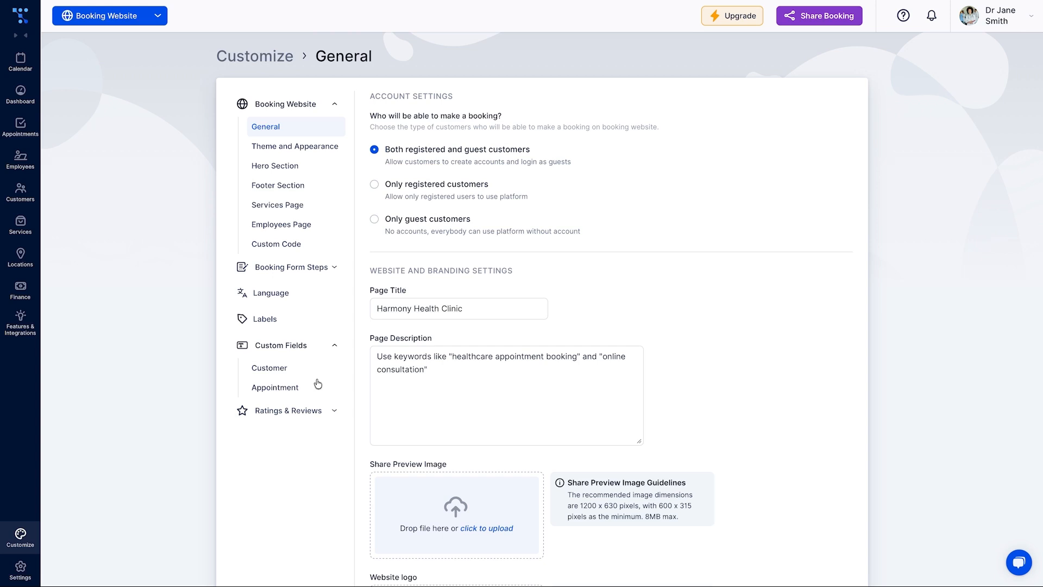
pyautogui.click(299, 392)
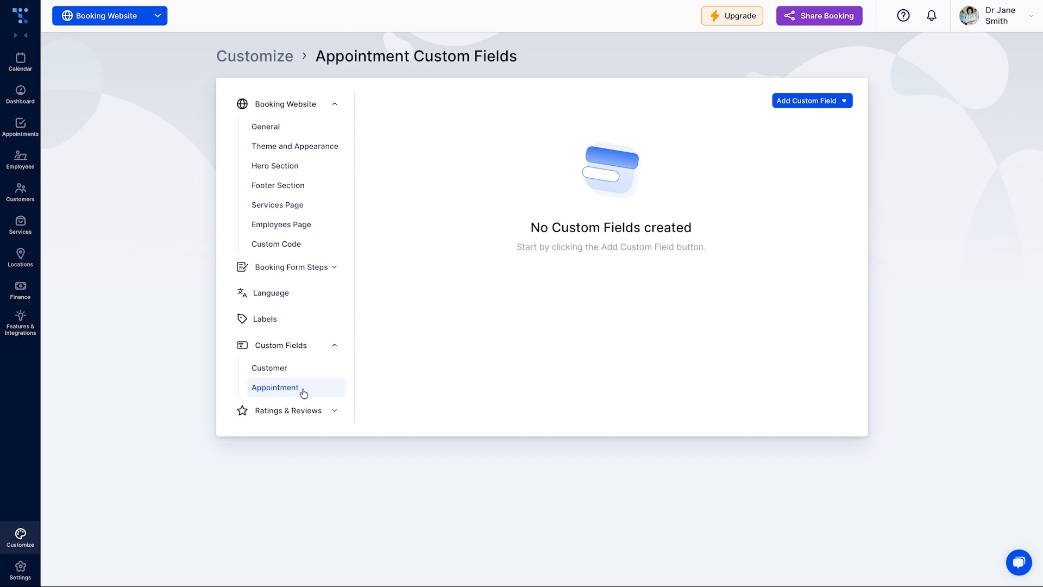
# Add a required, full-width 'Reason for Visit' text area field and save it
pyautogui.click(834, 106)
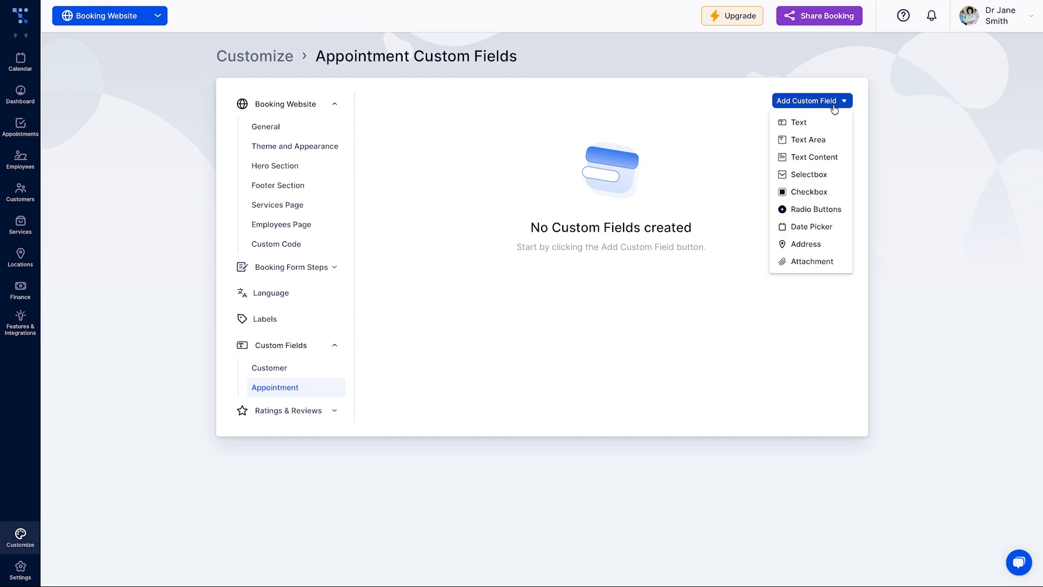
pyautogui.click(810, 140)
pyautogui.click(518, 173)
pyautogui.write('Reason for Visit')
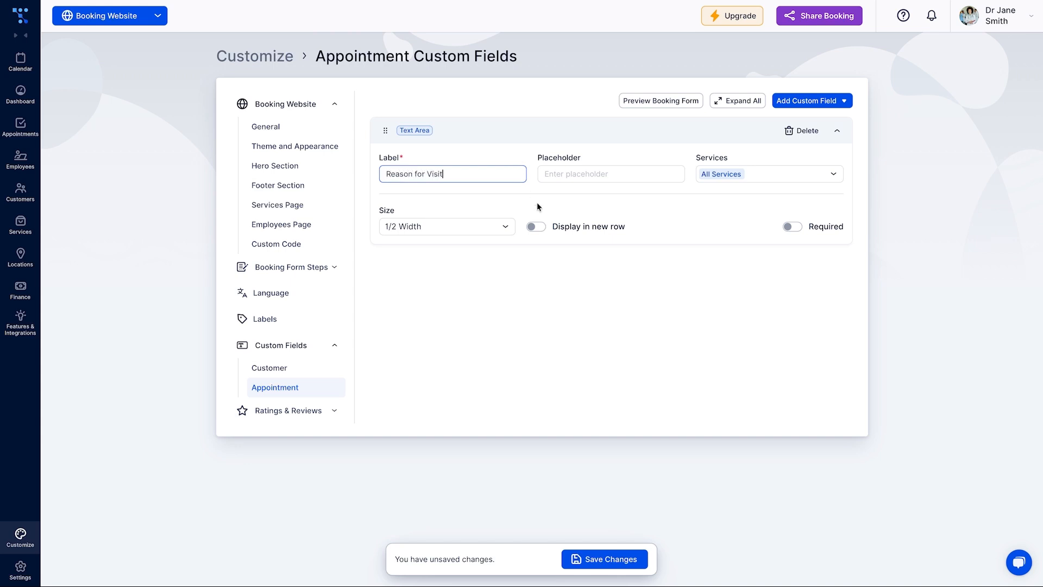
pyautogui.click(503, 226)
pyautogui.click(478, 283)
pyautogui.click(795, 228)
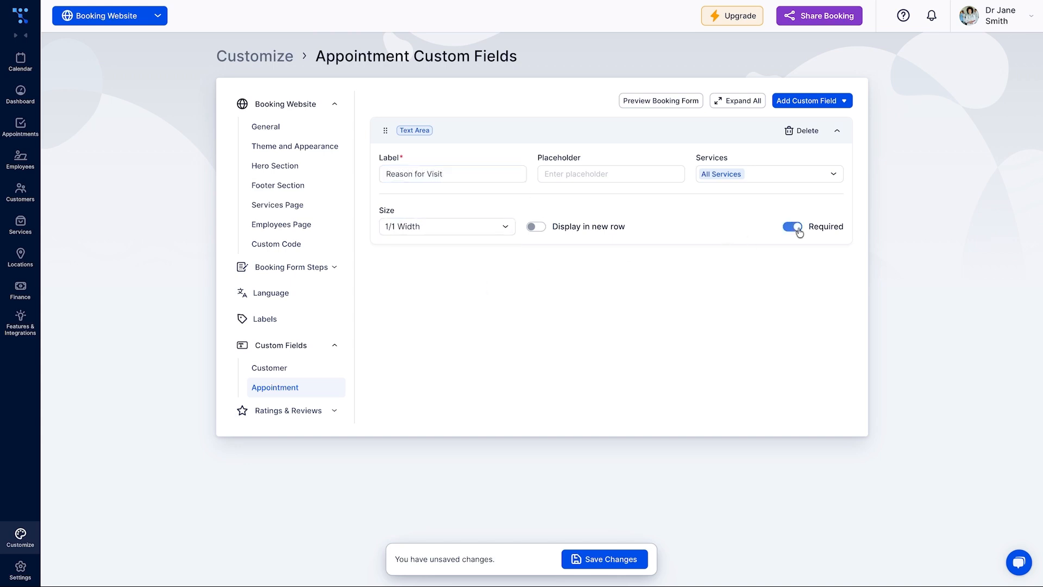
pyautogui.click(612, 561)
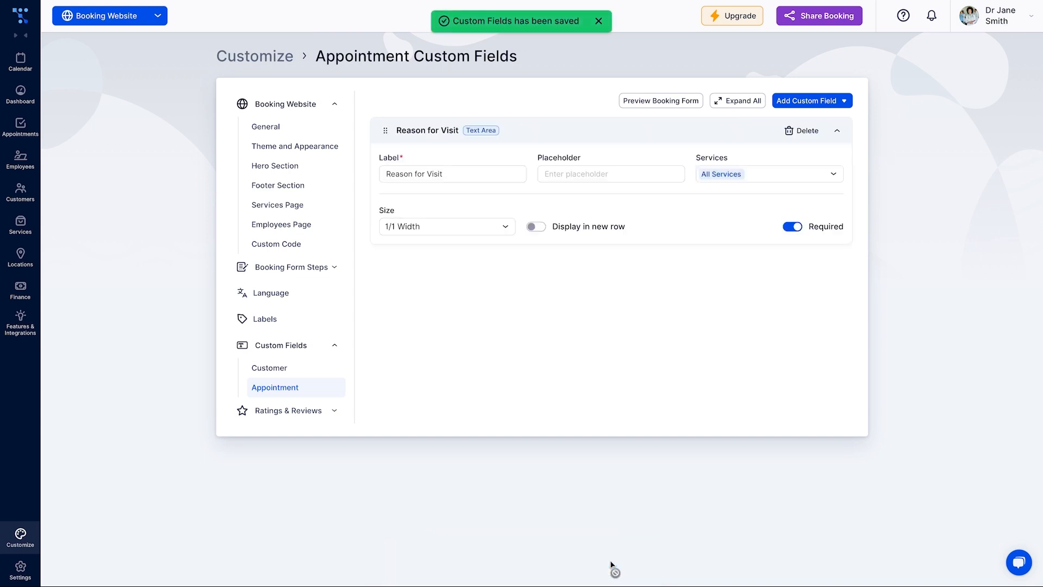
# Add a 'How did you hear about us?' dropdown with Google, Social media, Referral options
pyautogui.click(810, 100)
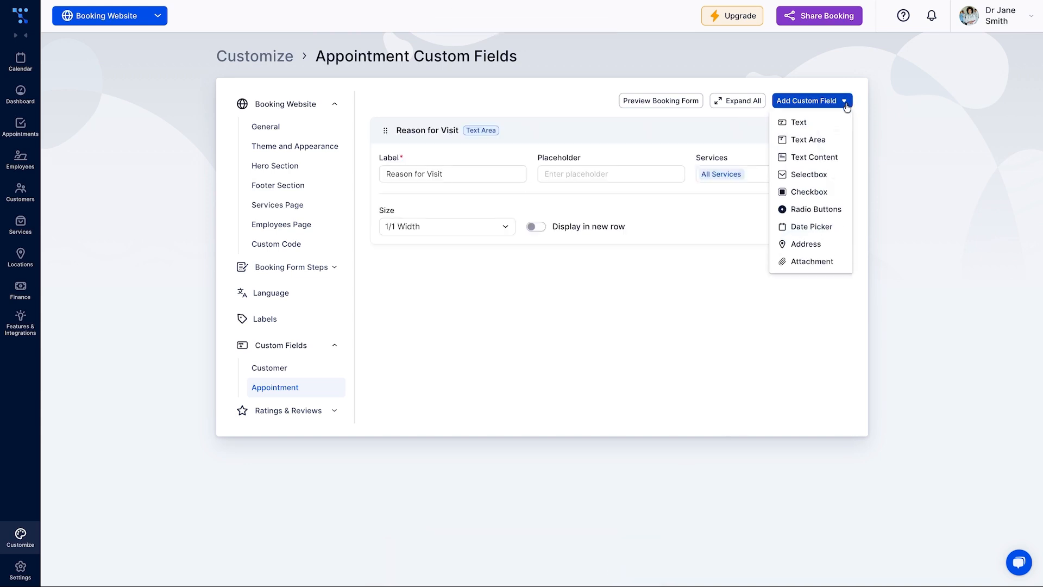
pyautogui.click(818, 174)
pyautogui.click(501, 173)
pyautogui.write('How did y')
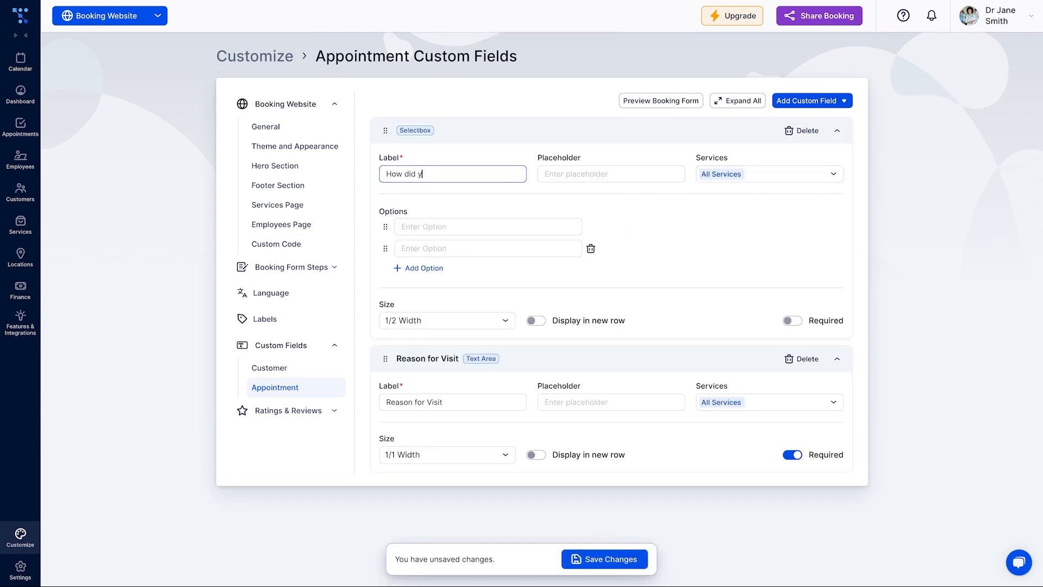
pyautogui.write('ou hear about us?')
pyautogui.click(487, 226)
pyautogui.write('Google')
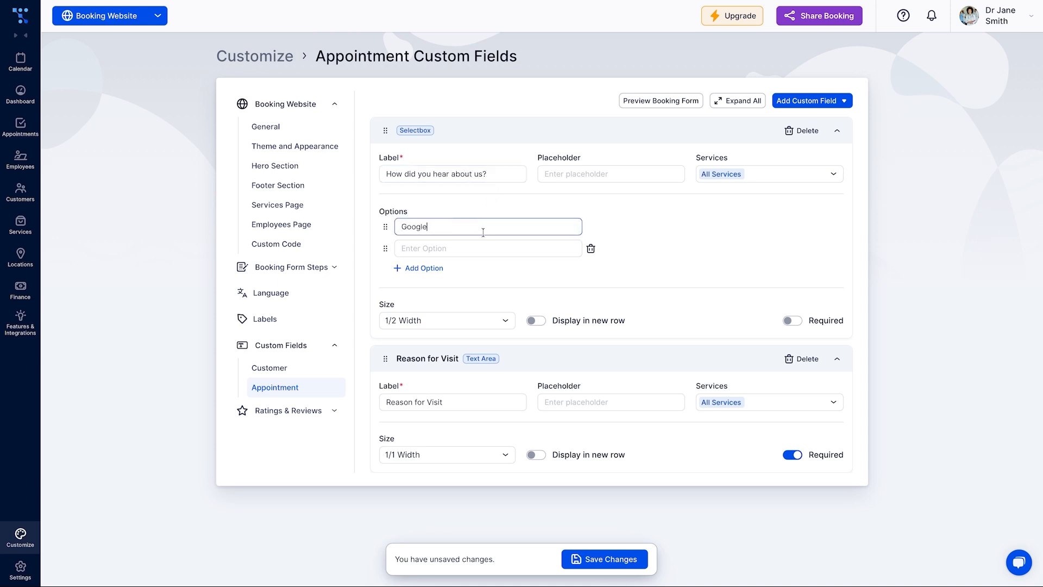
pyautogui.click(484, 249)
pyautogui.write('Social media')
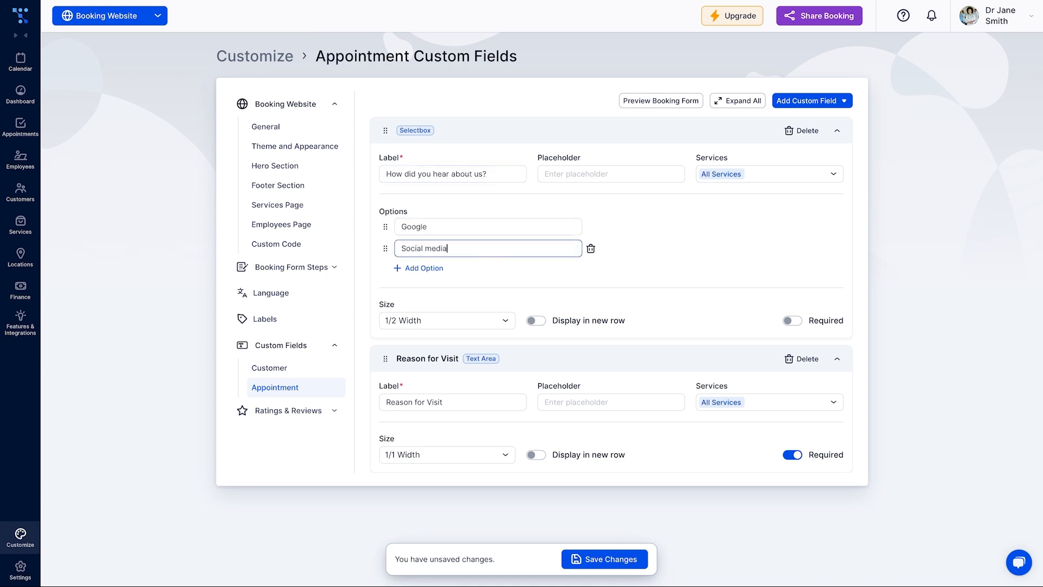
pyautogui.click(439, 269)
pyautogui.write('Referral')
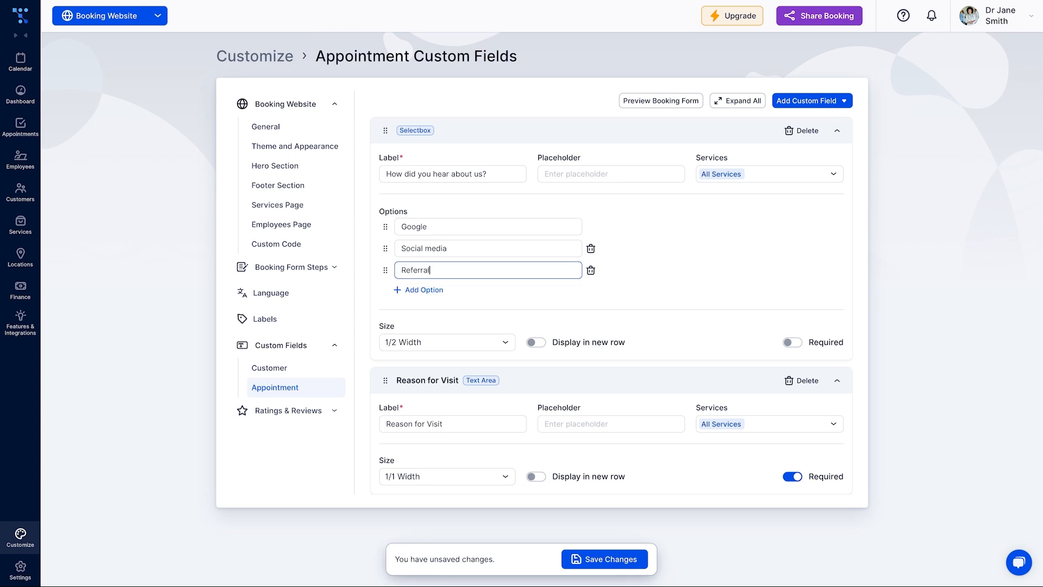
pyautogui.click(600, 558)
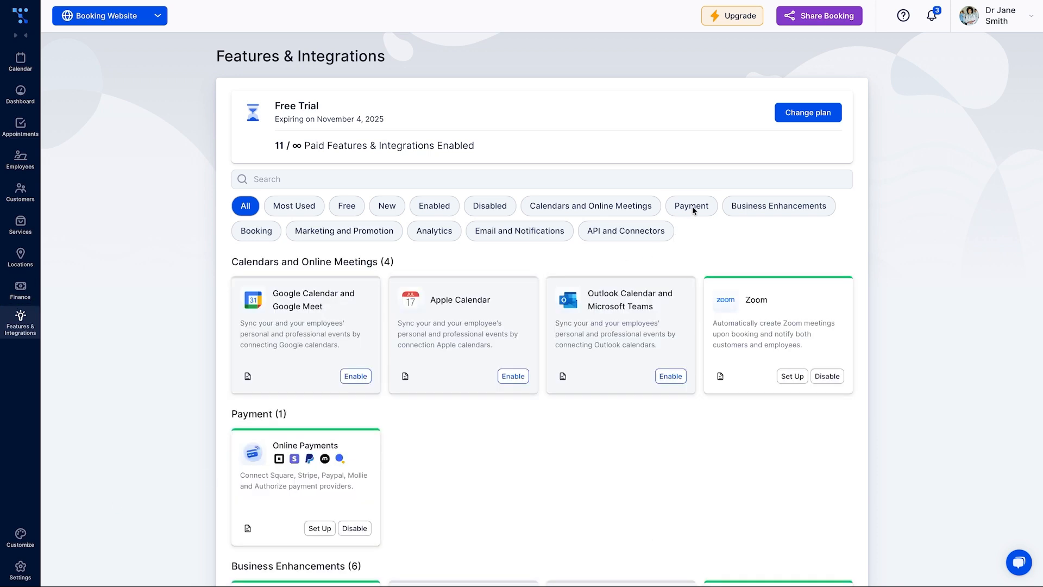
# Filter to payment integrations and try connecting a Stripe account for online payments
pyautogui.click(692, 207)
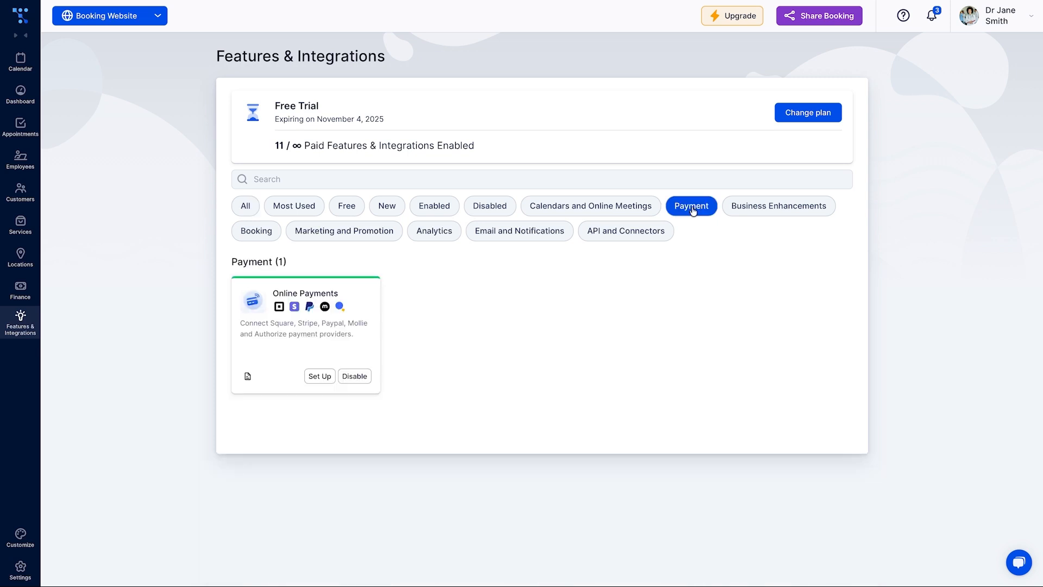
pyautogui.click(324, 376)
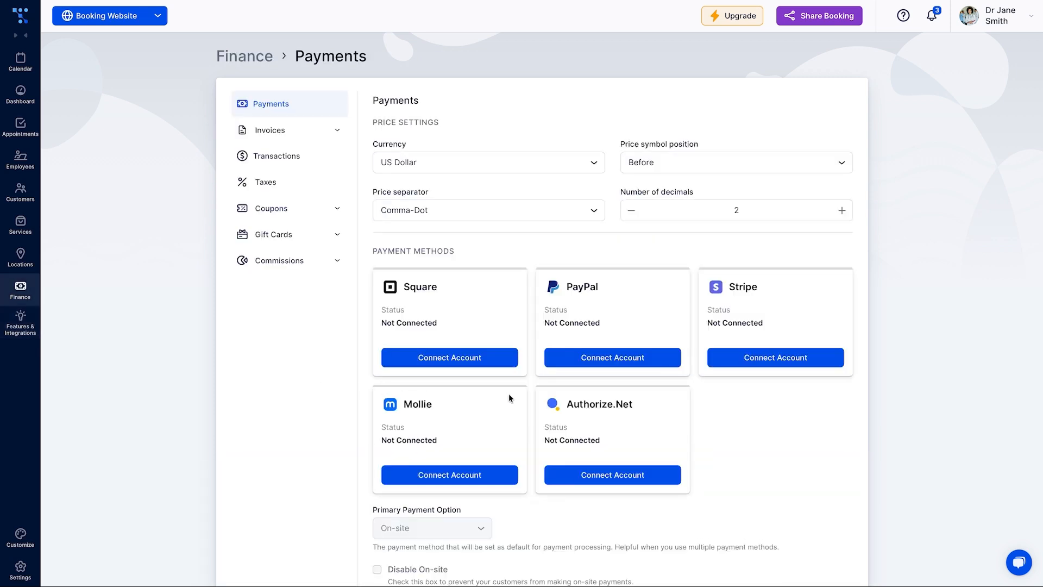
pyautogui.click(722, 362)
# Back in Features & Integrations, enable Google Calendar and Google Meet and open its settings
pyautogui.click(20, 322)
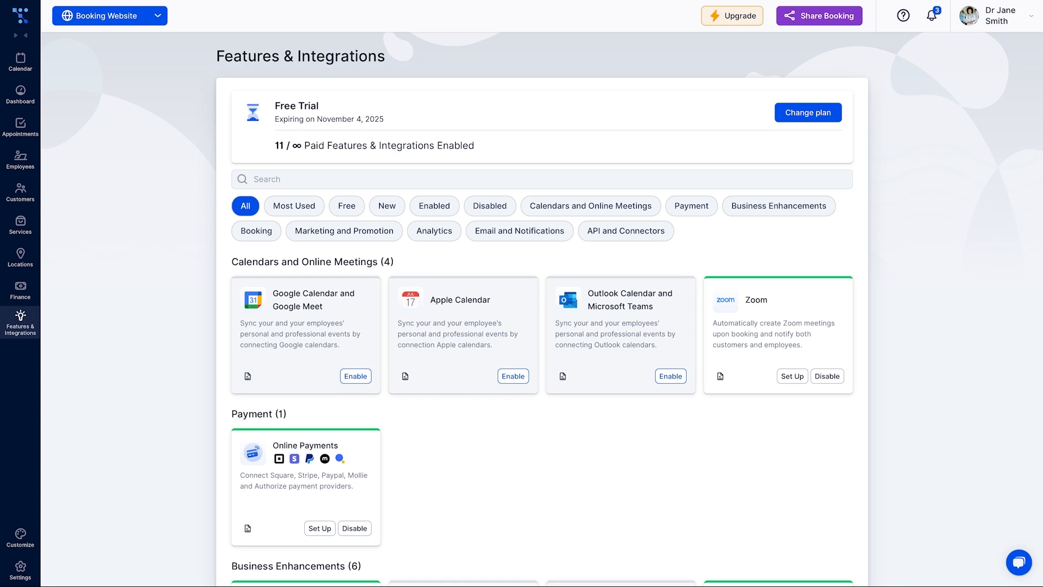
pyautogui.click(356, 376)
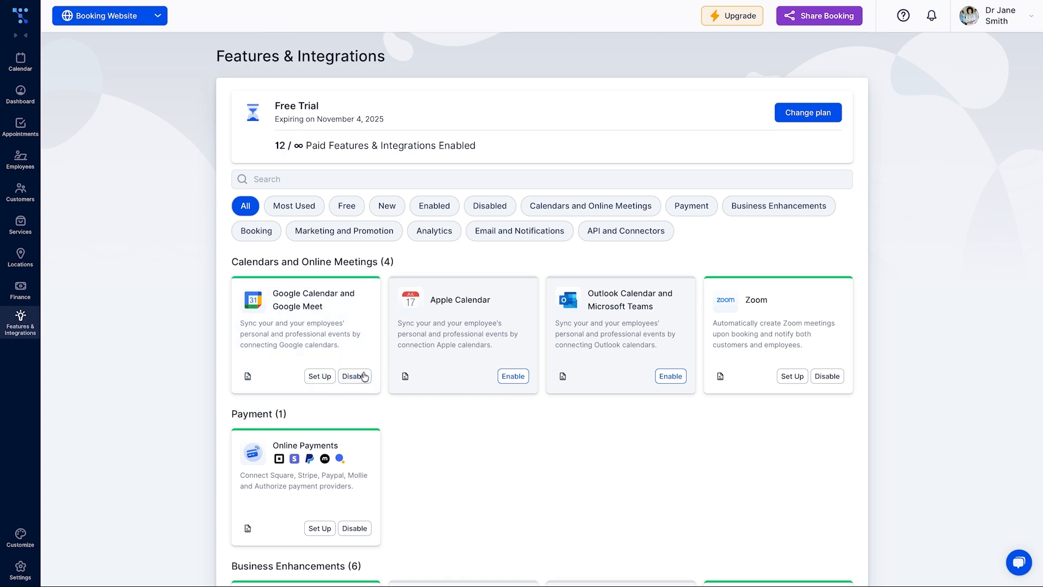
pyautogui.click(321, 378)
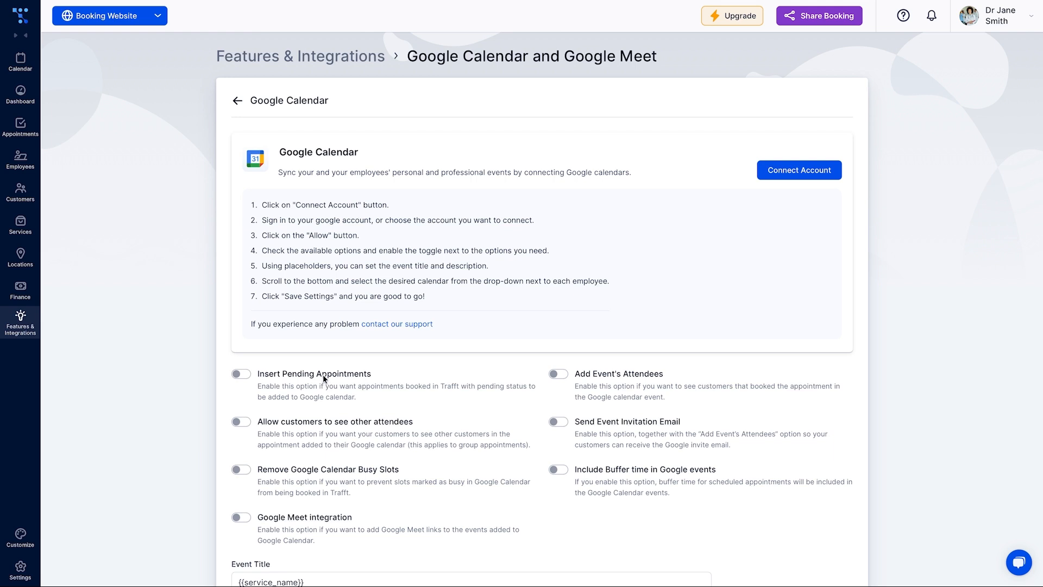
# Connect a Google account and allow Trafft access to it
pyautogui.click(766, 177)
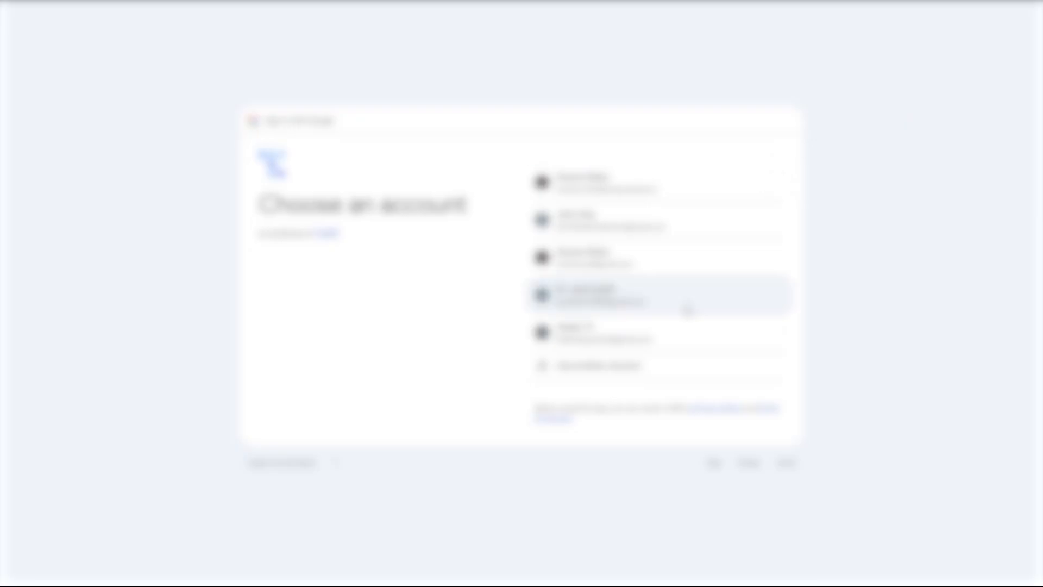
pyautogui.click(687, 310)
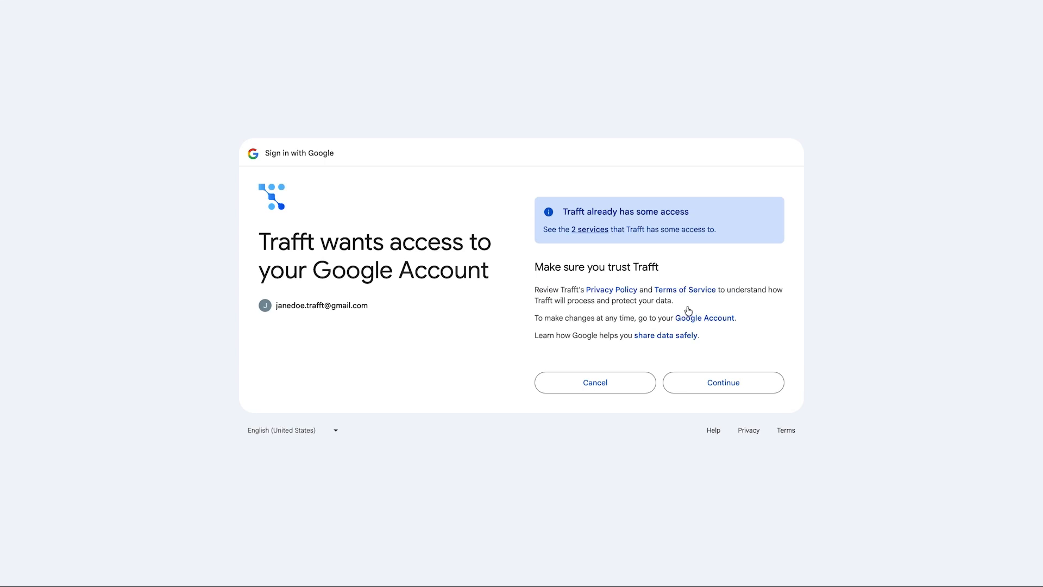
pyautogui.click(716, 383)
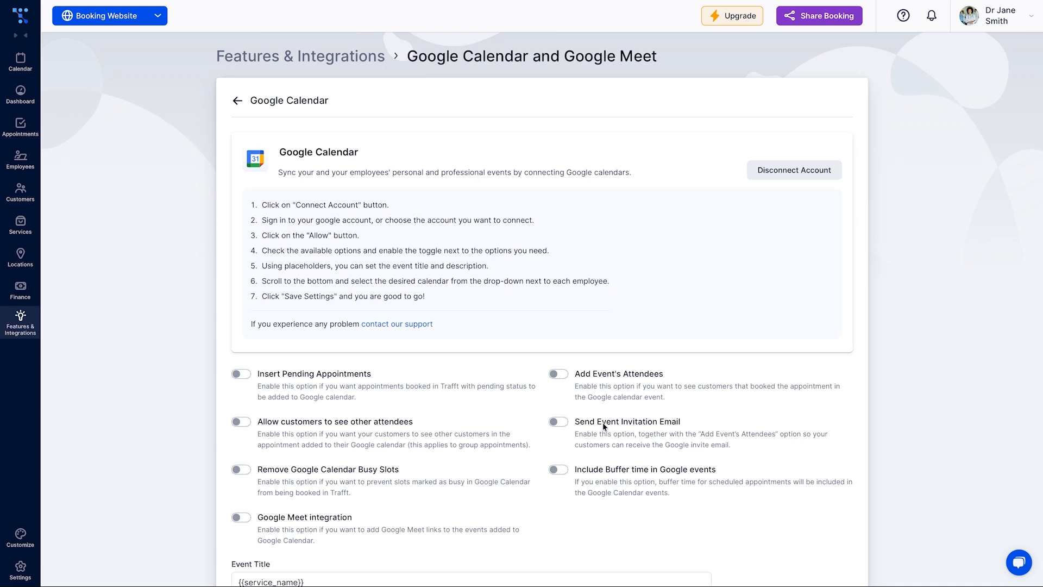
# Assign the connected Google calendar to the employee and save
pyautogui.scroll(-4, 540, 504)
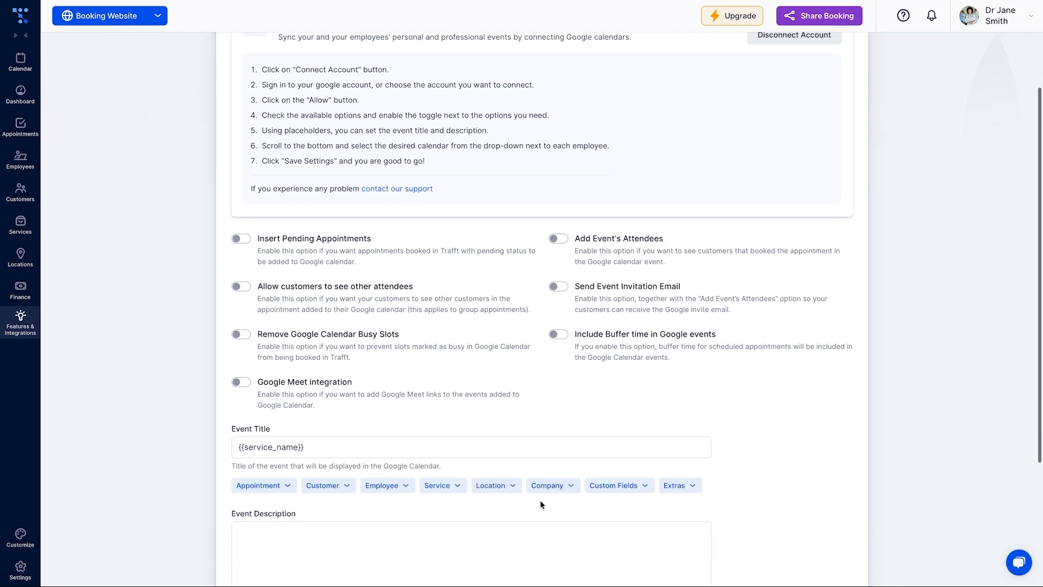
pyautogui.scroll(-2, 540, 504)
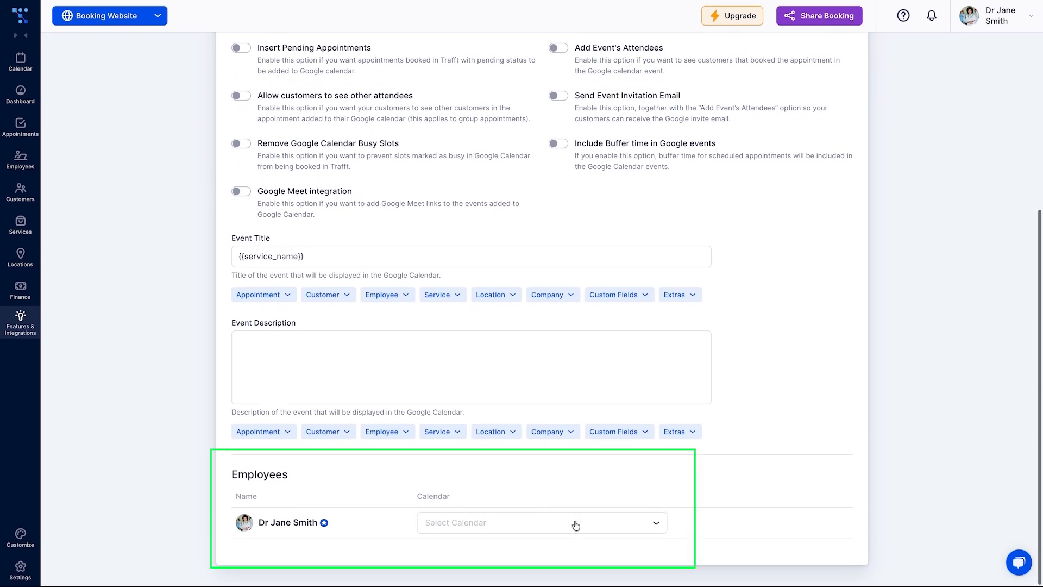
pyautogui.click(659, 532)
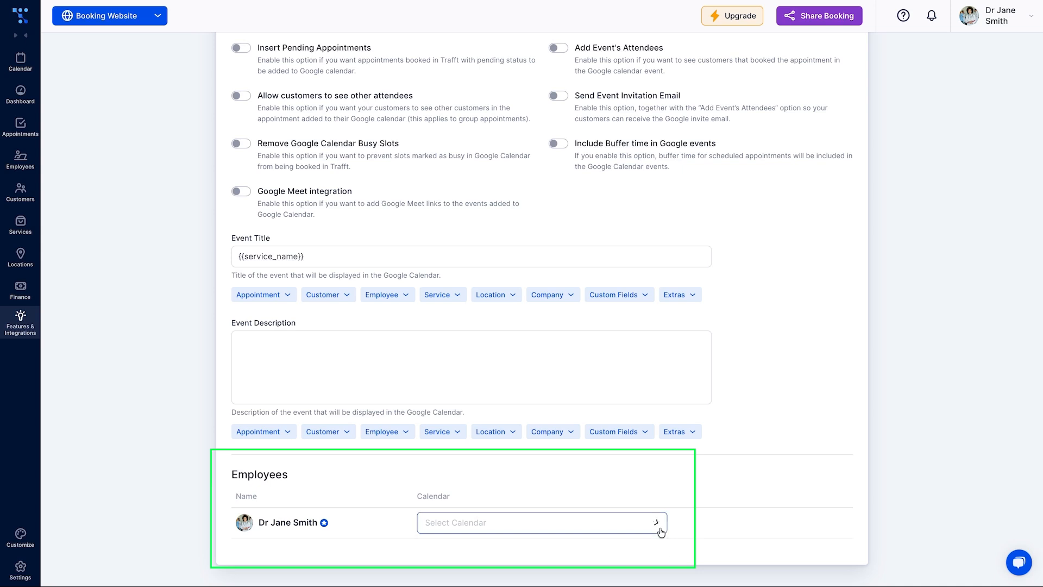
pyautogui.click(656, 549)
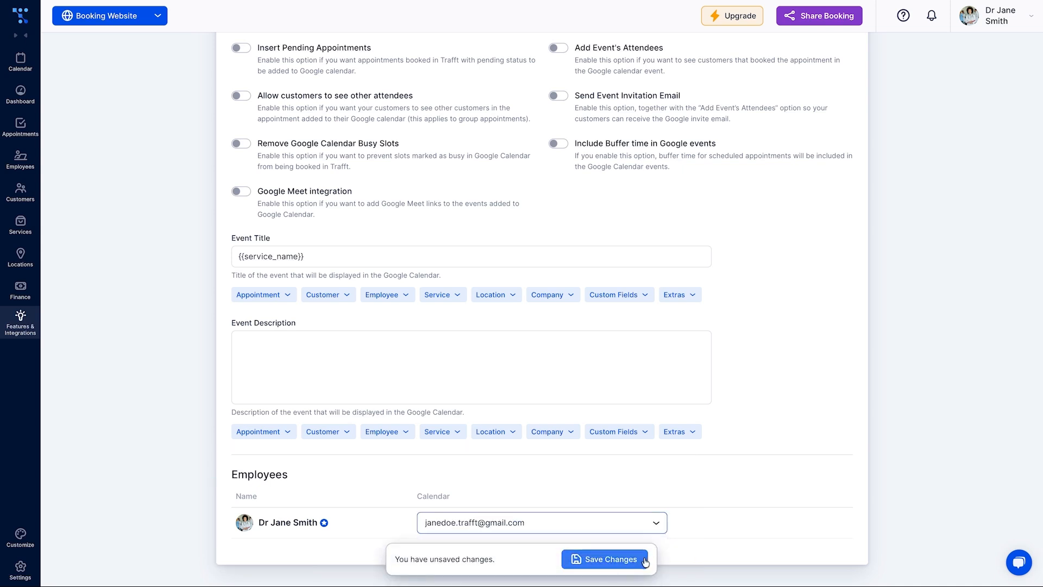
pyautogui.click(645, 562)
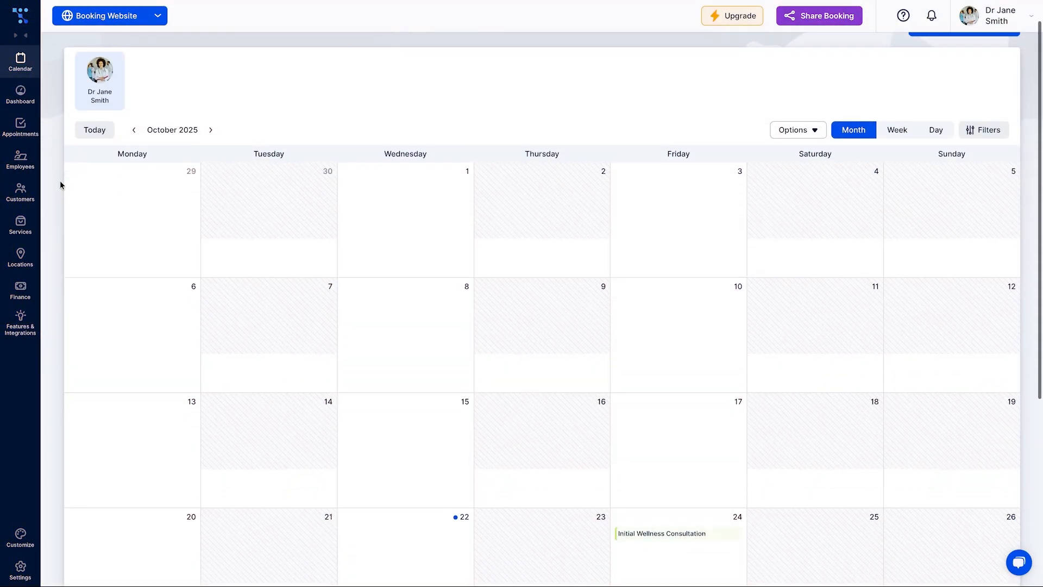
# Check the Initial Wellness Consultation event details in Google Calendar
pyautogui.scroll(-3, 60, 185)
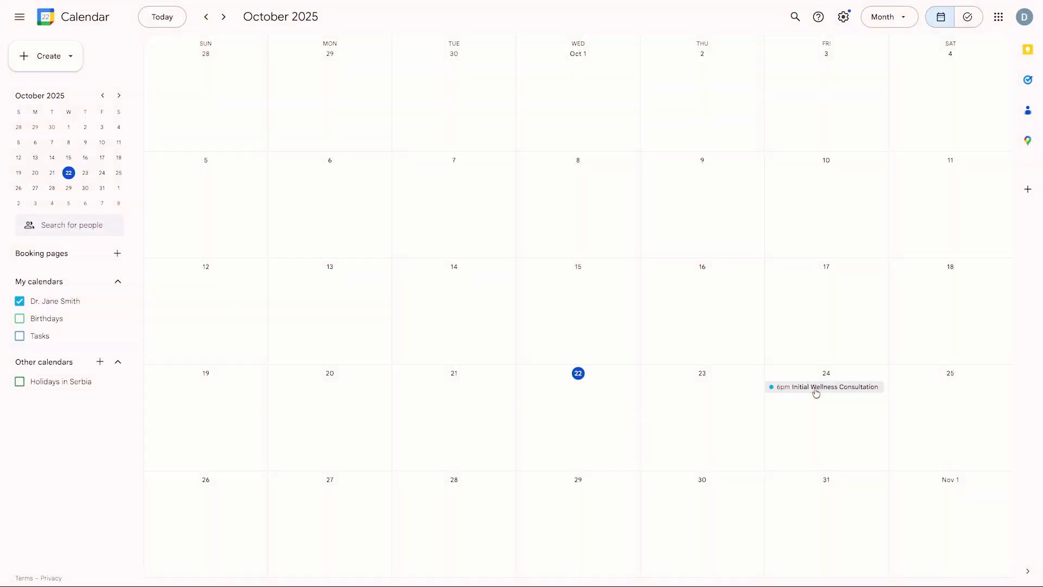
pyautogui.click(815, 388)
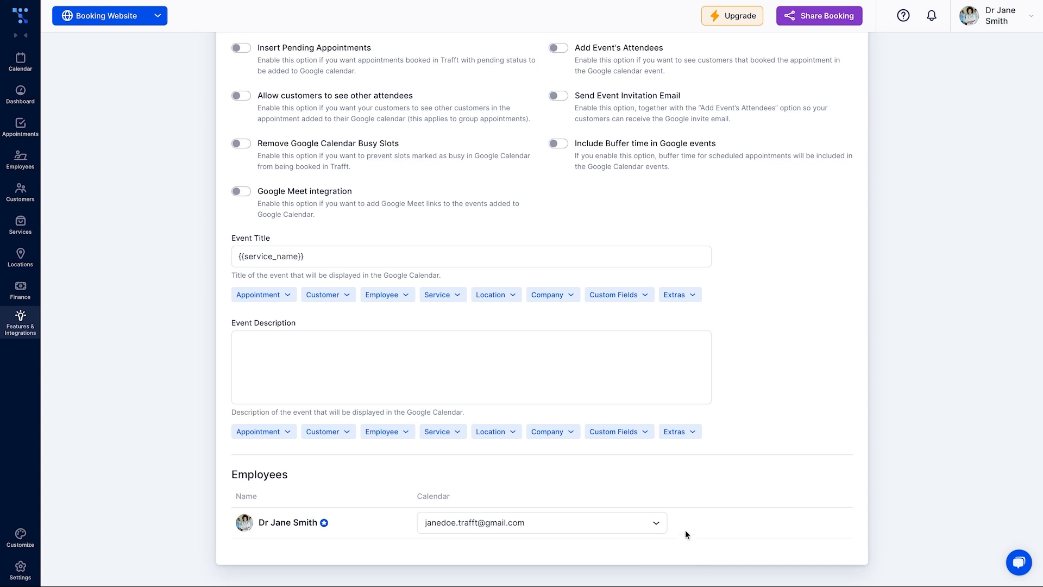
pyautogui.scroll(2, 686, 530)
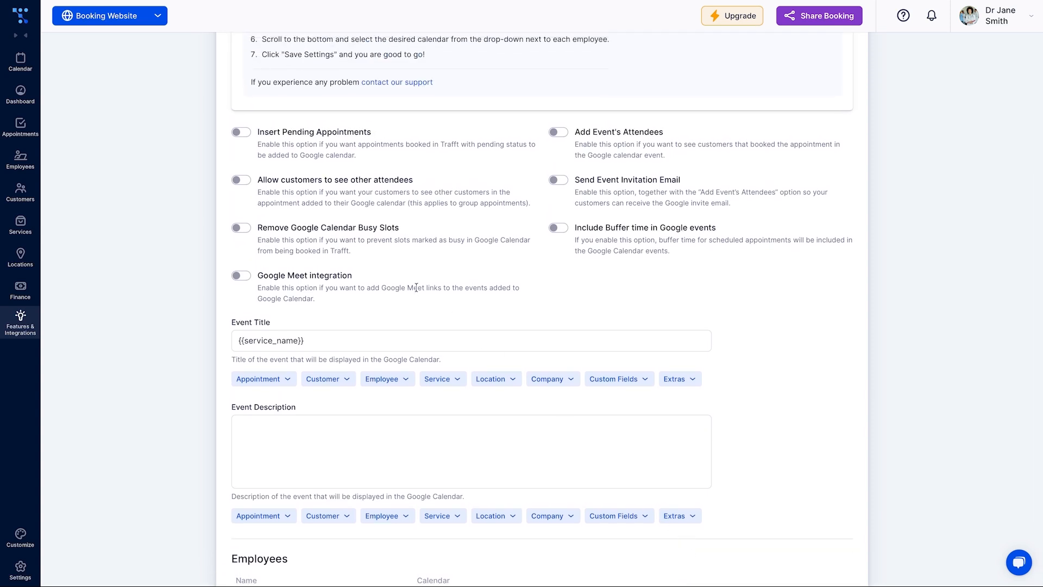
# Turn on Remove Google Calendar Busy Slots and Include Buffer time, then save
pyautogui.click(241, 228)
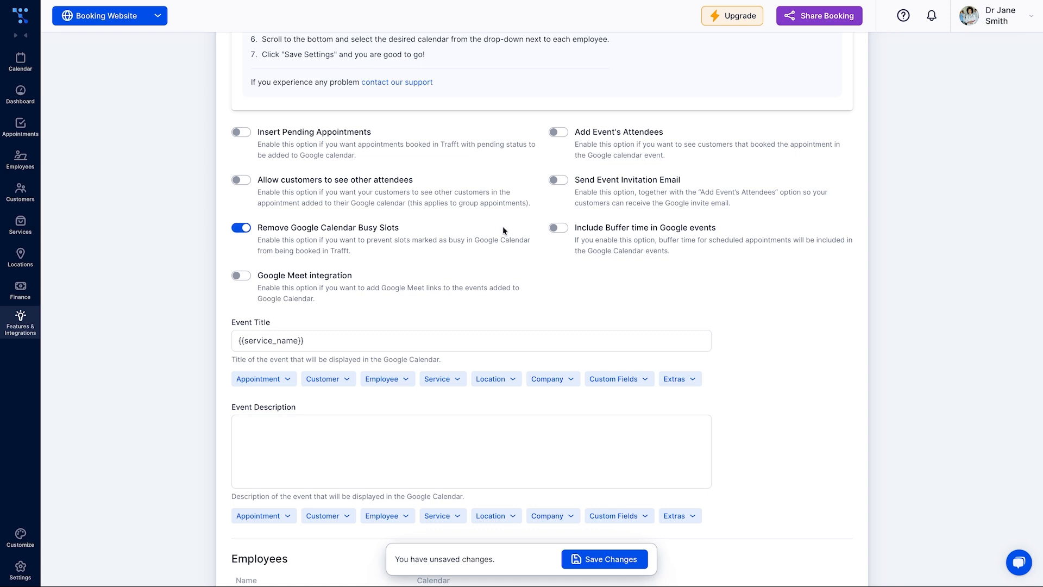
pyautogui.click(561, 230)
pyautogui.click(575, 558)
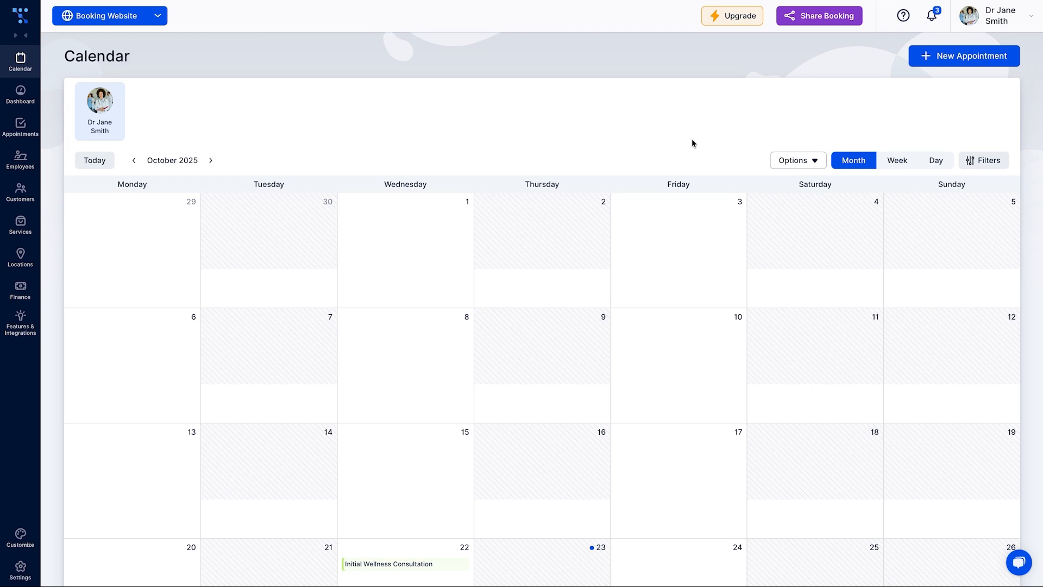
# Copy the short booking link from the Share Booking options
pyautogui.click(818, 26)
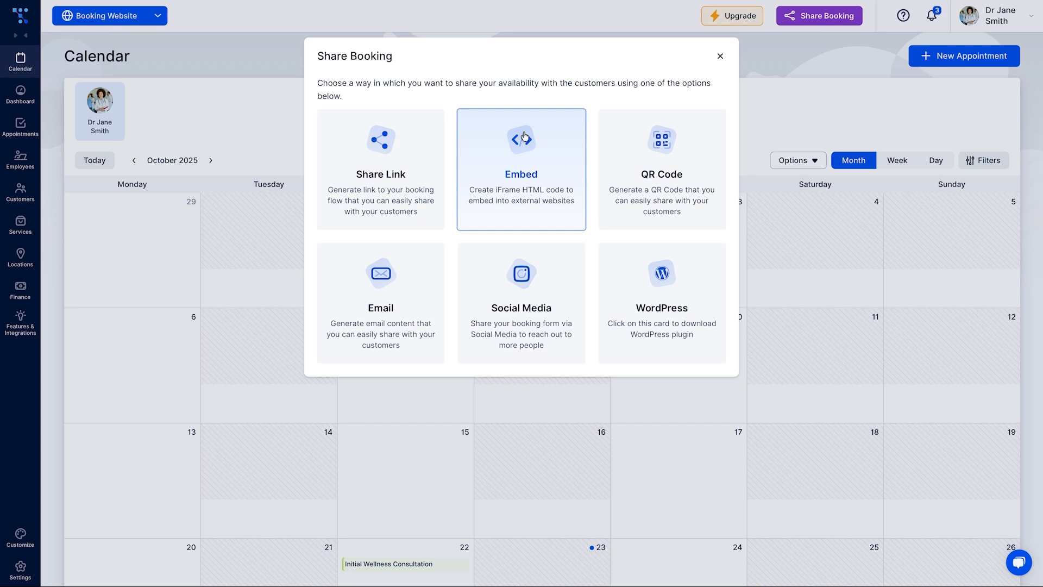
pyautogui.click(427, 150)
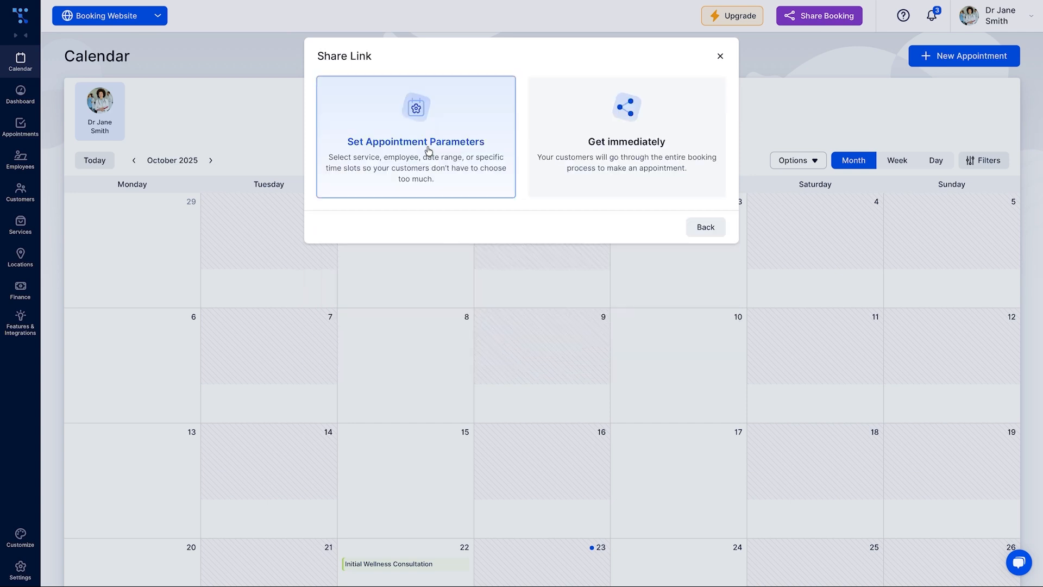
pyautogui.click(557, 185)
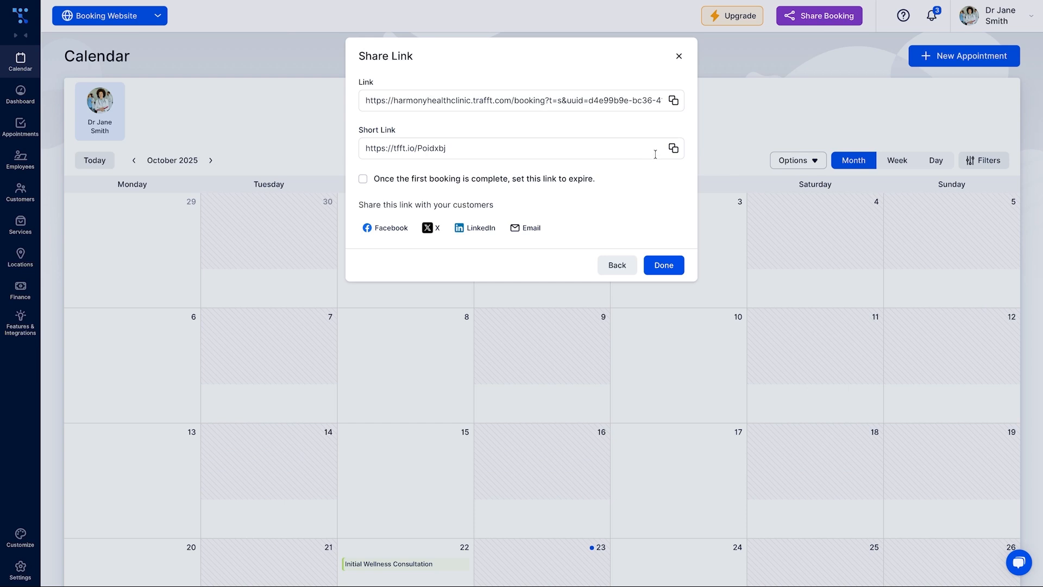
pyautogui.click(673, 152)
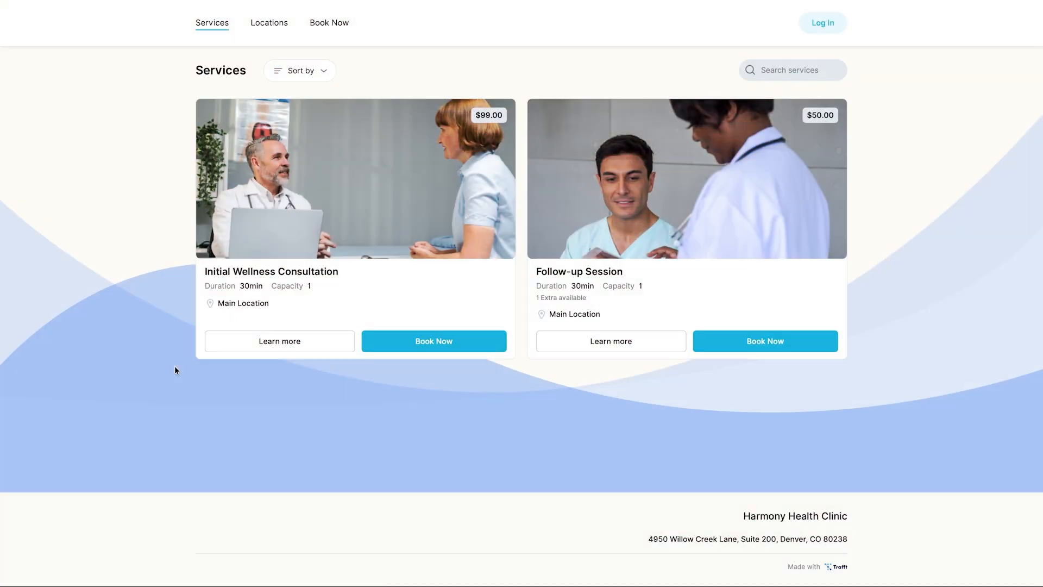
# Book Initial Wellness Consultation for October 24 at 9:00 am, entering the customer's name and e-mail
pyautogui.click(442, 348)
pyautogui.click(371, 174)
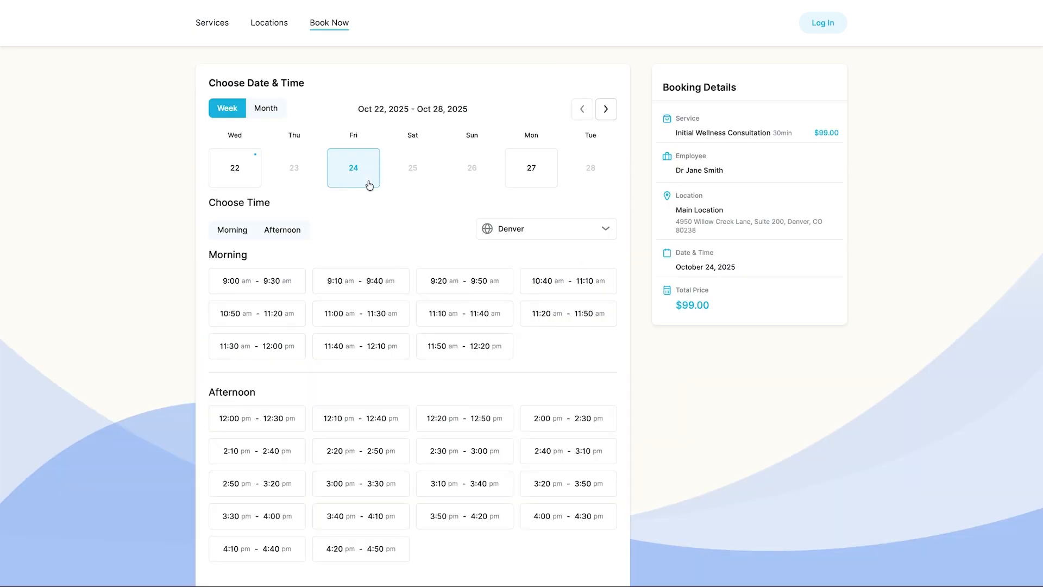
pyautogui.click(282, 285)
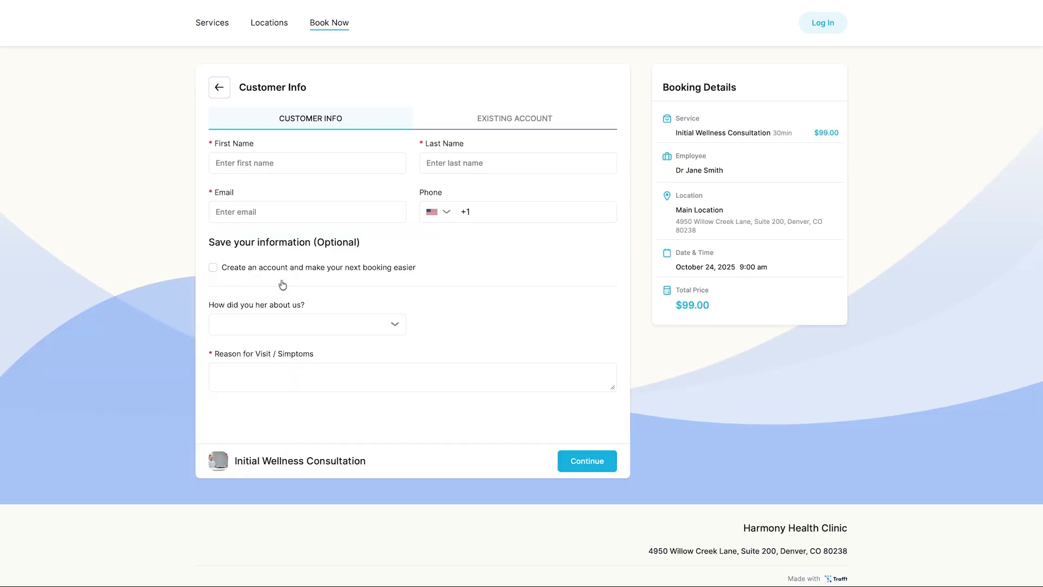
pyautogui.click(380, 163)
pyautogui.write('John')
pyautogui.click(460, 164)
pyautogui.write('Doe')
pyautogui.press('Tab')
pyautogui.write('johndoe@example.com')
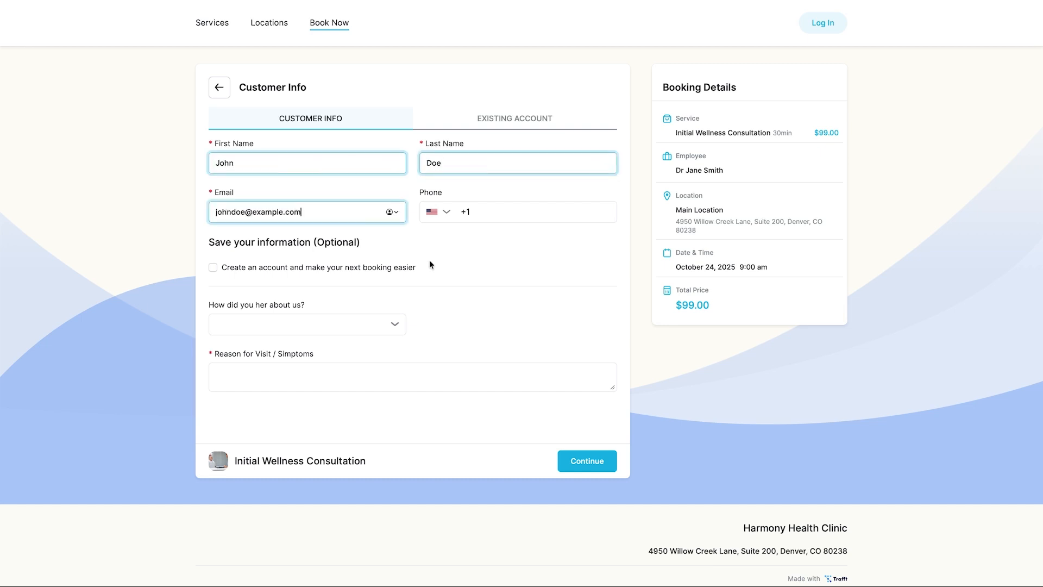
# Answer 'Google' as referral source and 'Tired' as reason, then place the booking
pyautogui.click(405, 323)
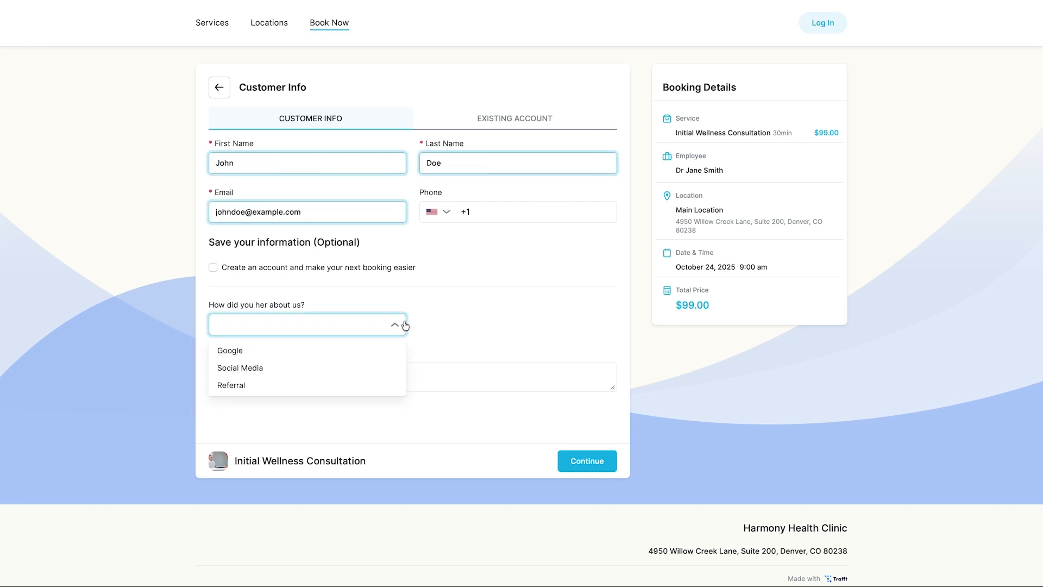
pyautogui.click(384, 351)
pyautogui.click(382, 377)
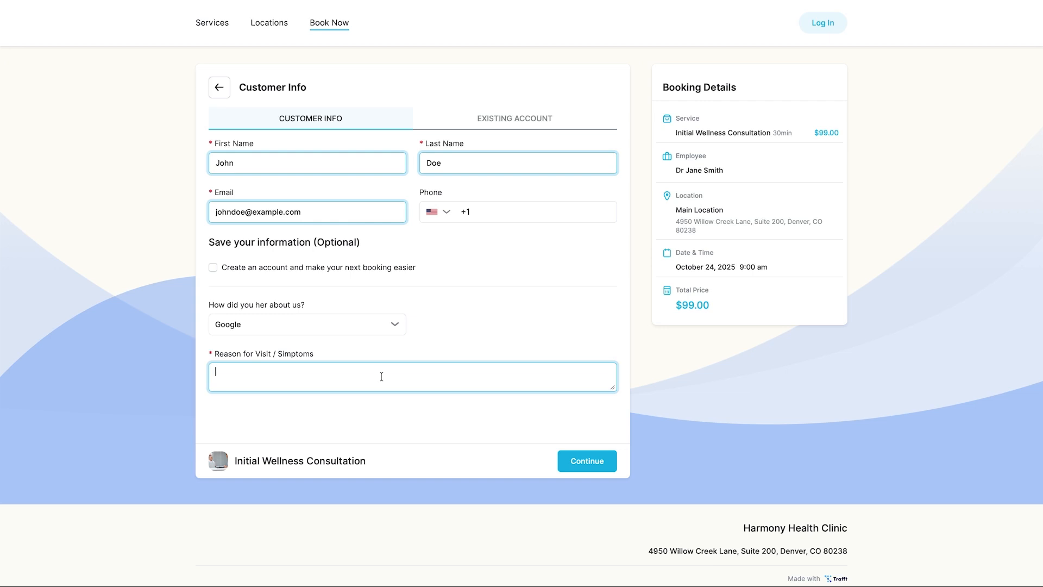
pyautogui.write('Tired')
pyautogui.click(595, 460)
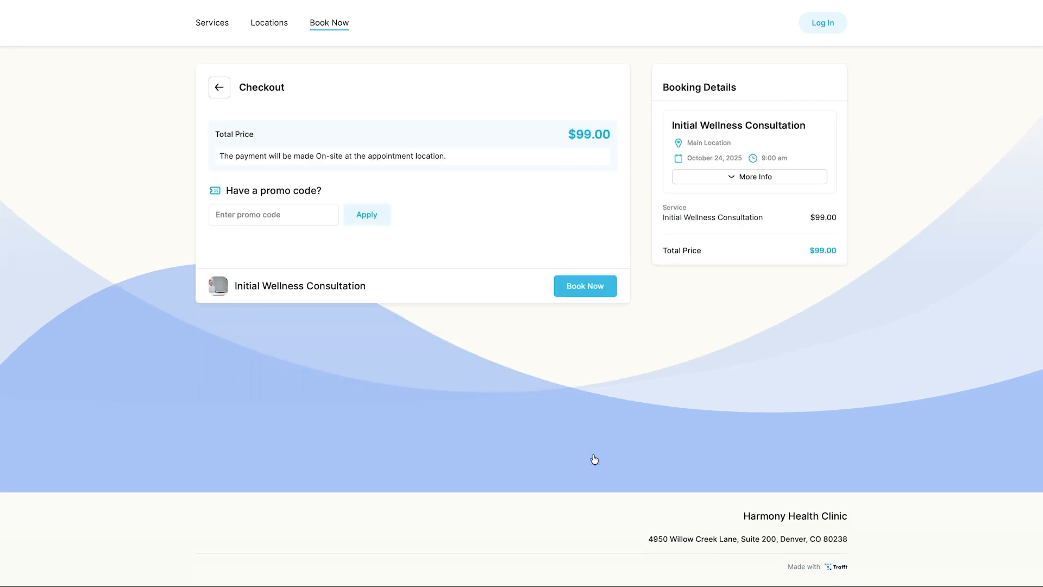
pyautogui.click(606, 280)
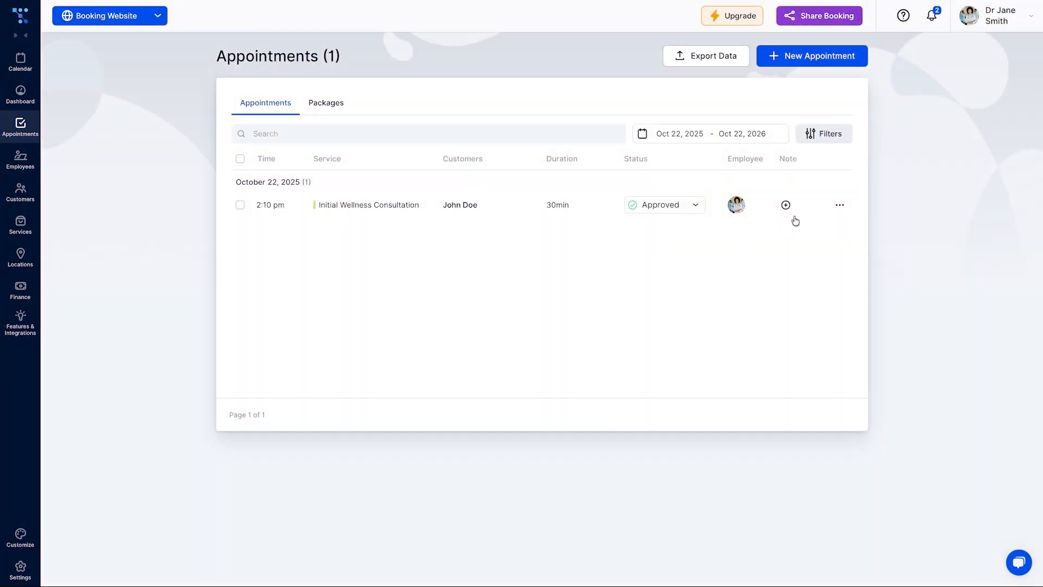
# Open the test Initial Wellness Consultation appointment's details and scroll to its custom field answers
pyautogui.click(522, 207)
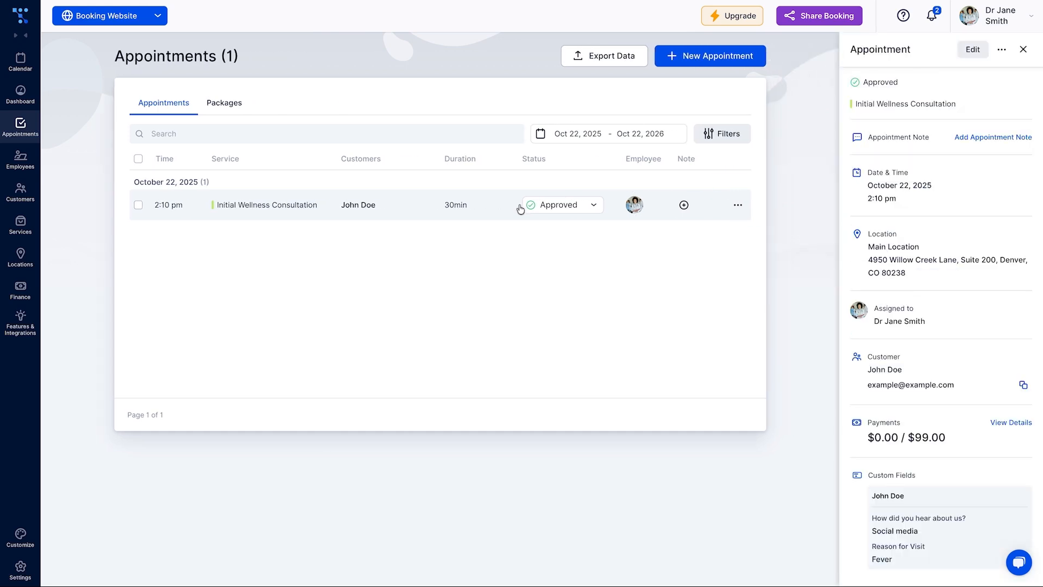
pyautogui.scroll(-1, 1022, 521)
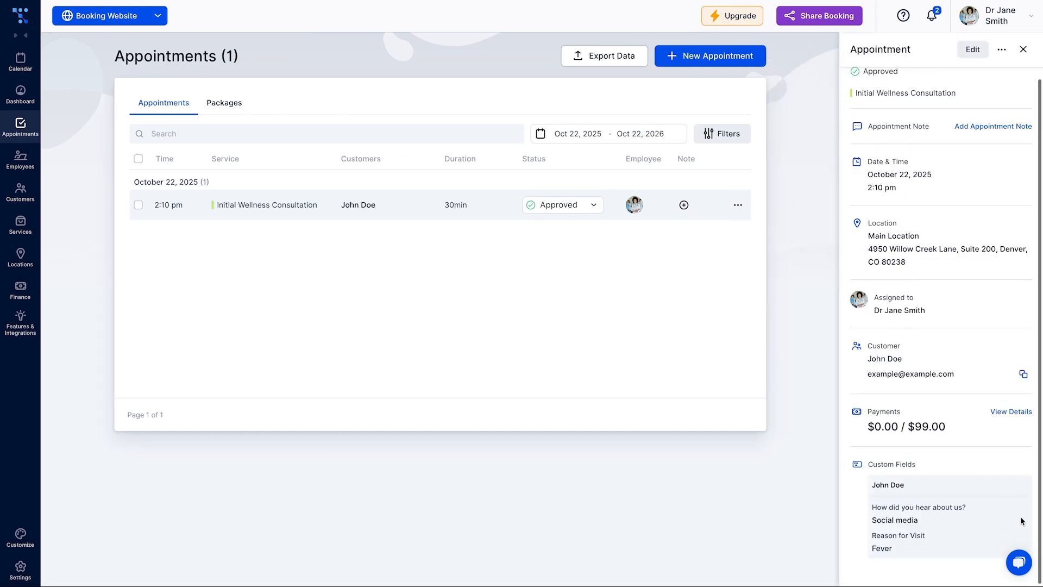